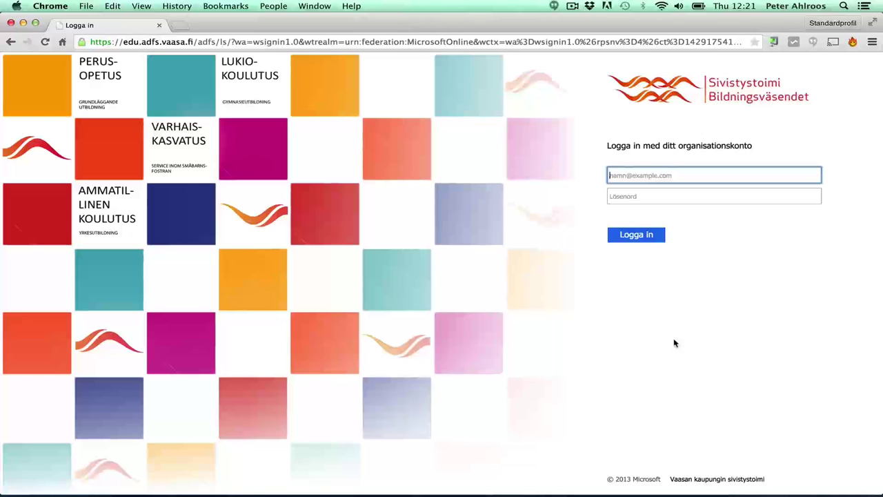
# - Sign in to the organisation account with the student's username and the account password
pyautogui.write('oppilas2')
pyautogui.press('Tab')
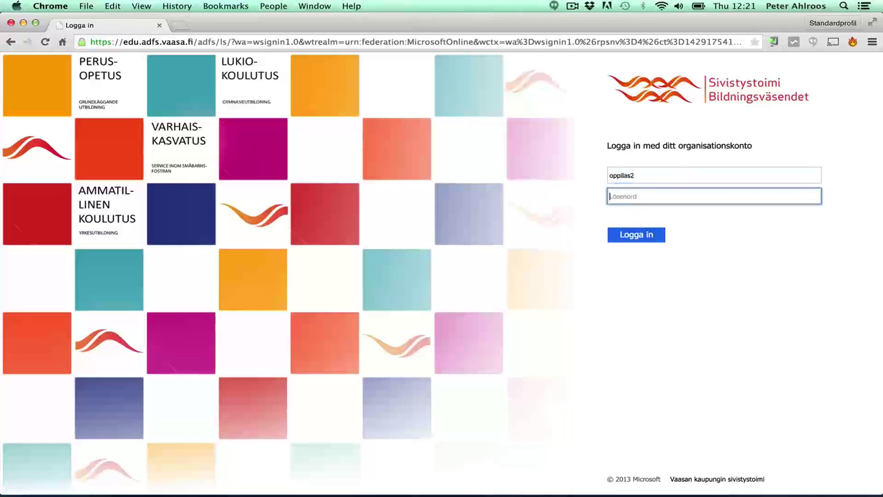
pyautogui.write('••••••••')
pyautogui.press('Return')
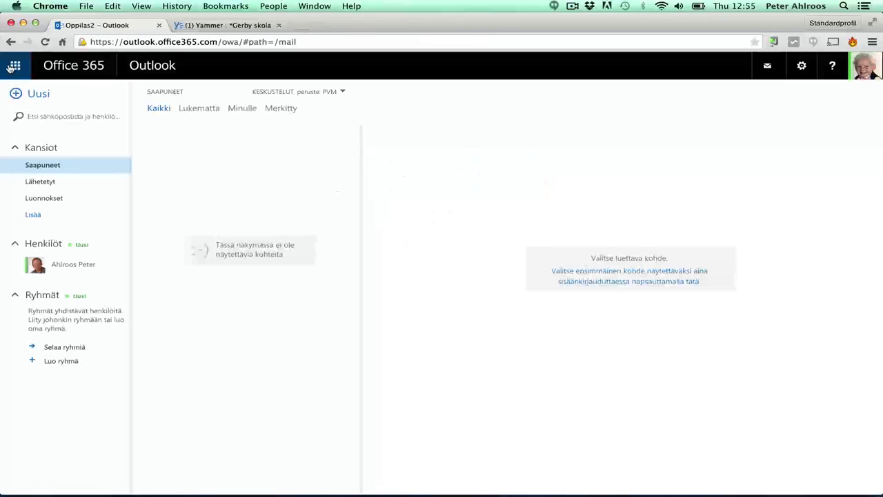
# - View the available Office 365 apps and open yammer.com/edu.vaasa.fi in a new tab
pyautogui.click(13, 66)
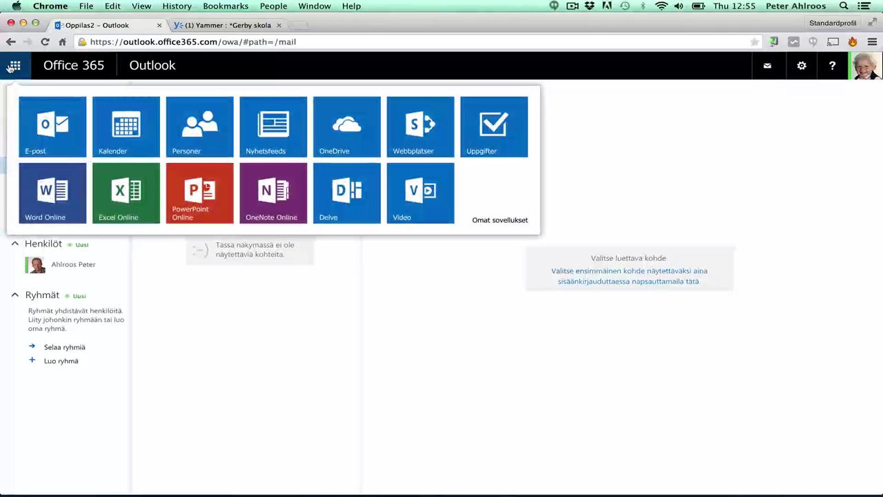
pyautogui.click(12, 66)
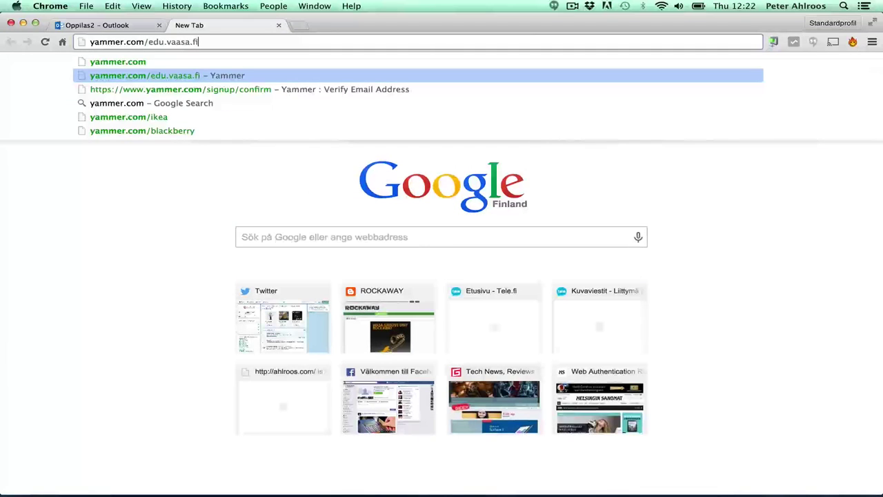
pyautogui.press('Return')
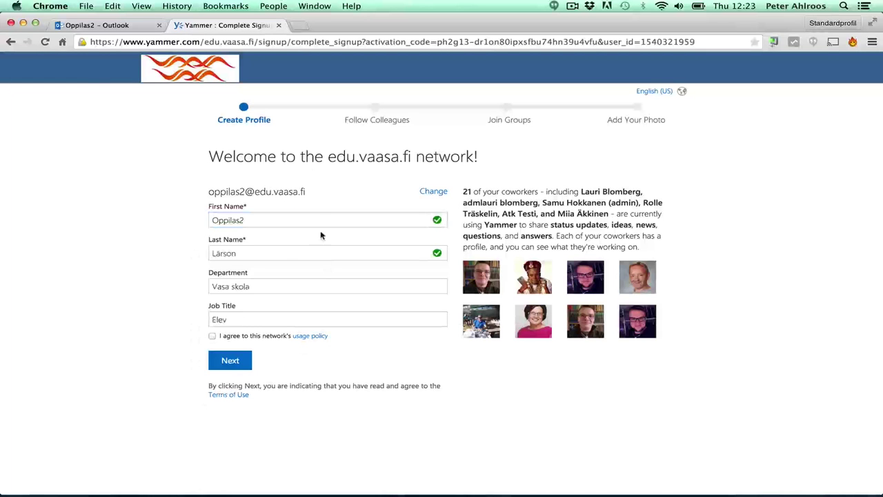
# - Switch the Yammer sign-up language to Svenska
pyautogui.click(655, 92)
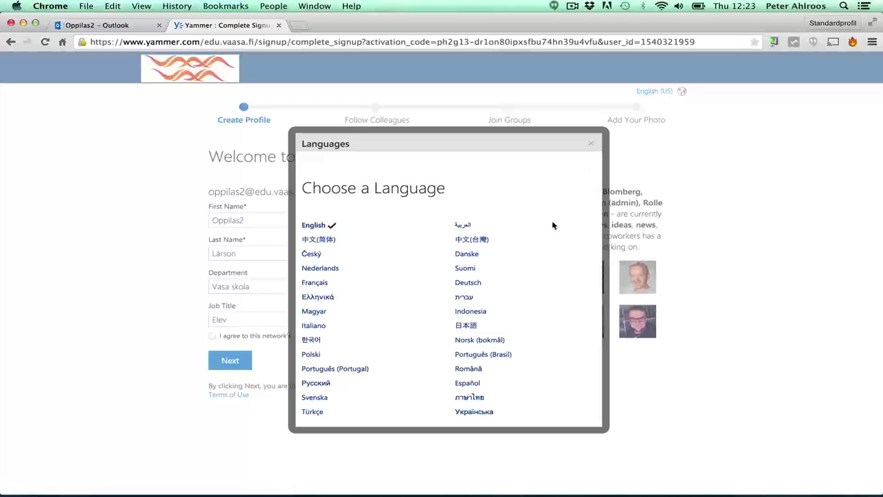
pyautogui.click(314, 397)
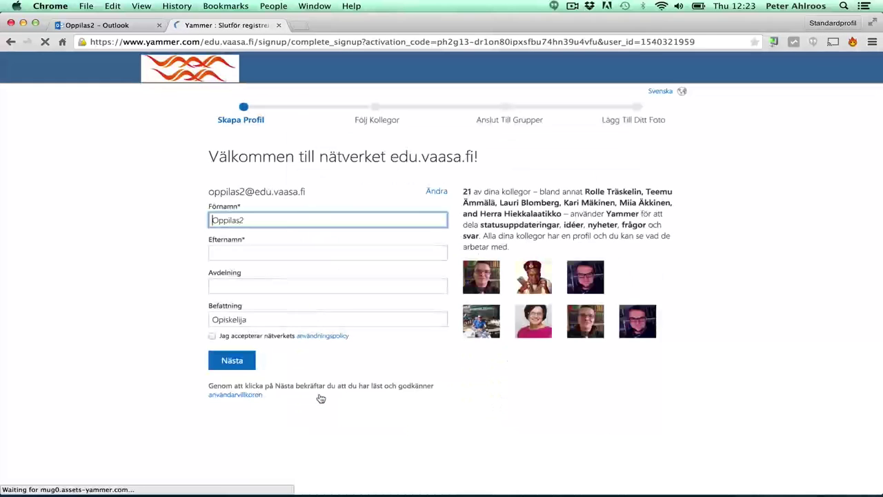
# - Fill in the profile with the student's first and last name, department Vasa skola and job title Elev
pyautogui.moveTo(245, 220); pyautogui.dragTo(185, 219)
pyautogui.write('Elev 2')
pyautogui.press('Tab')
pyautogui.write('Lärson')
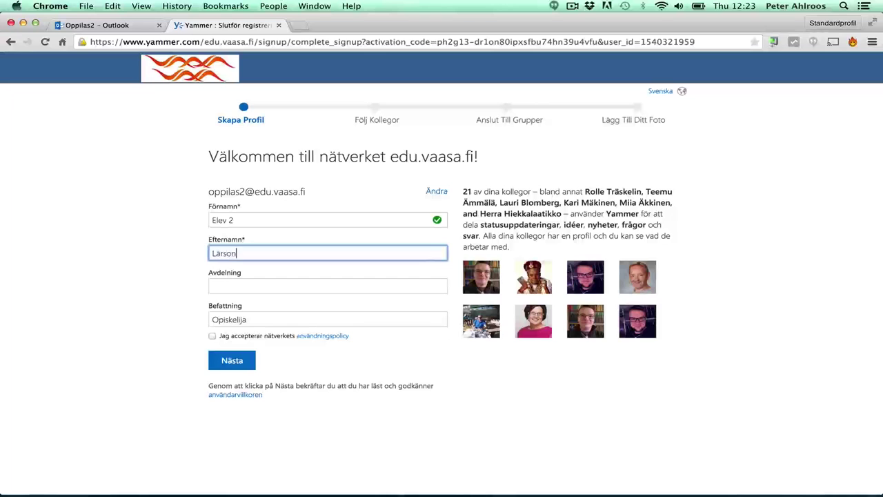
pyautogui.press('Tab')
pyautogui.write('Vasa skola')
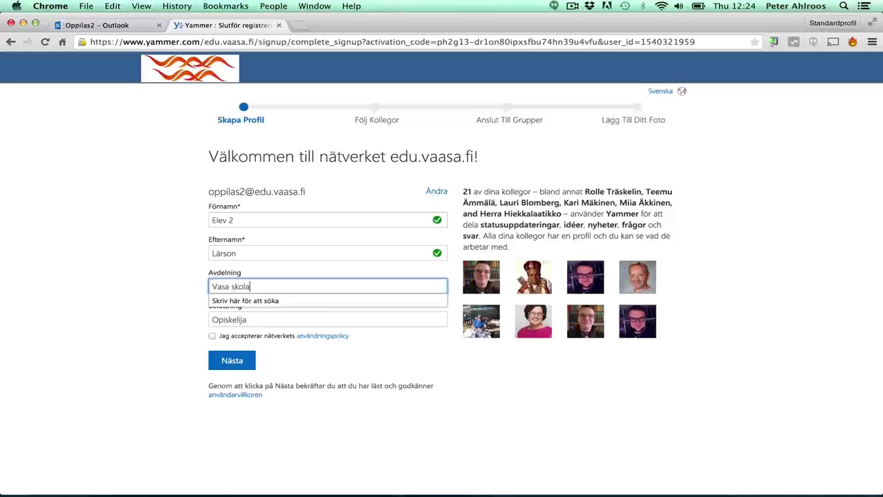
pyautogui.press('Tab')
pyautogui.write('Elev')
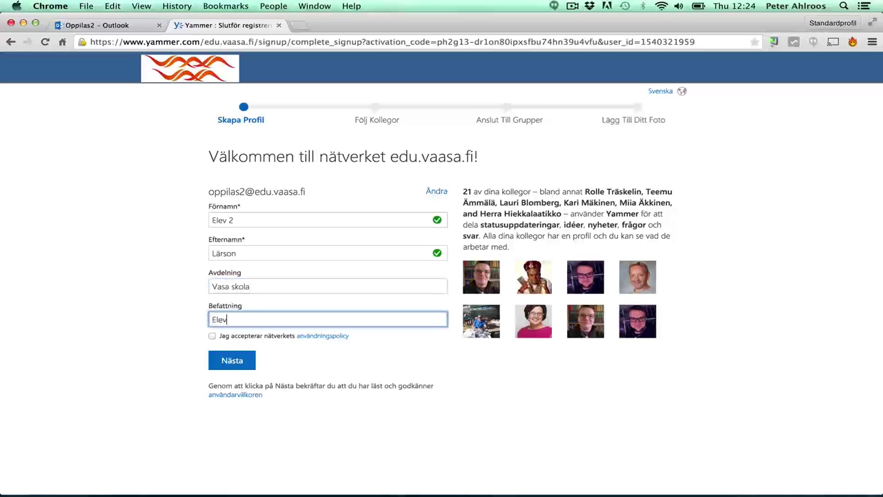
# - Open and accept the network's usage policy, and continue from the profile page
pyautogui.click(314, 336)
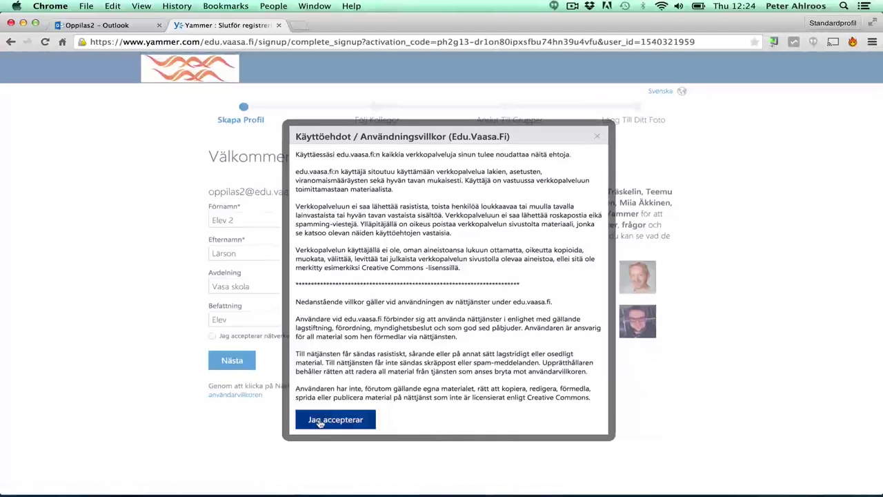
pyautogui.click(320, 421)
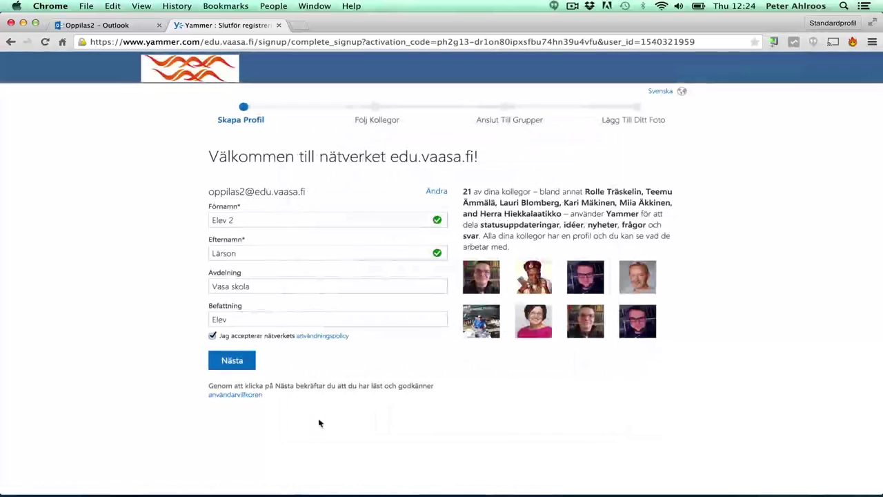
pyautogui.click(232, 361)
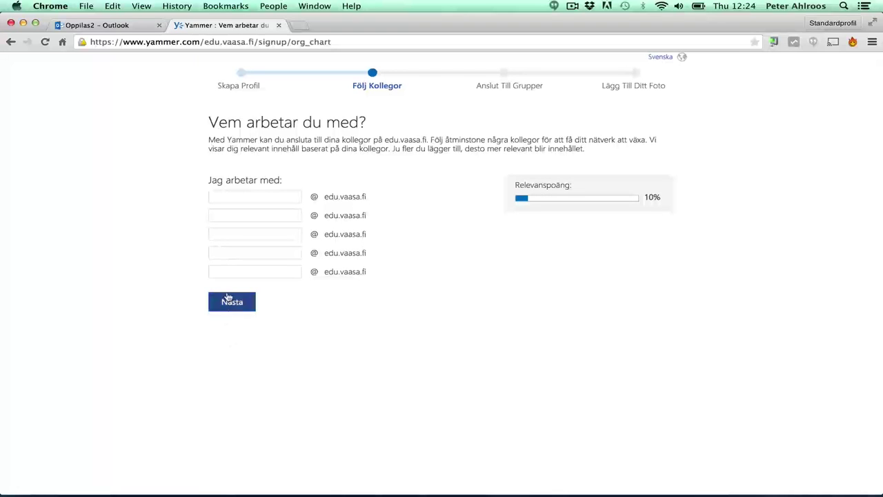
# - Skip following colleagues, joining groups and adding a profile photo to finish the Yammer registration
pyautogui.click(231, 302)
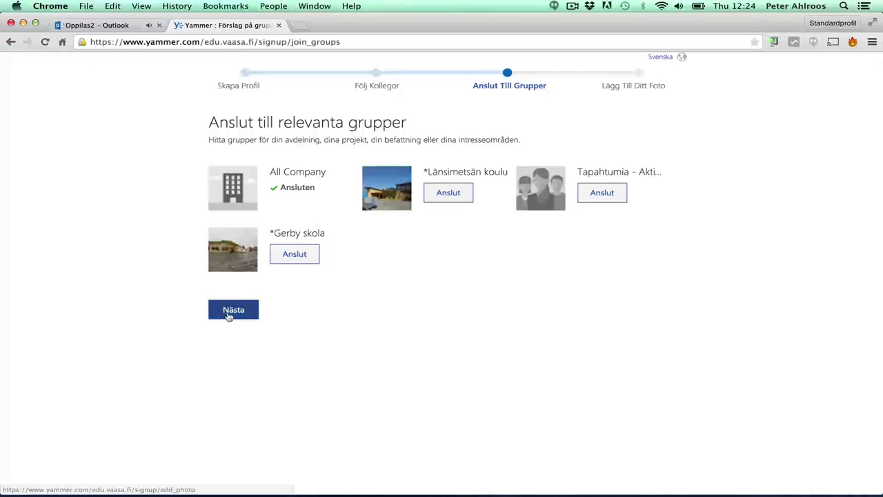
pyautogui.click(233, 311)
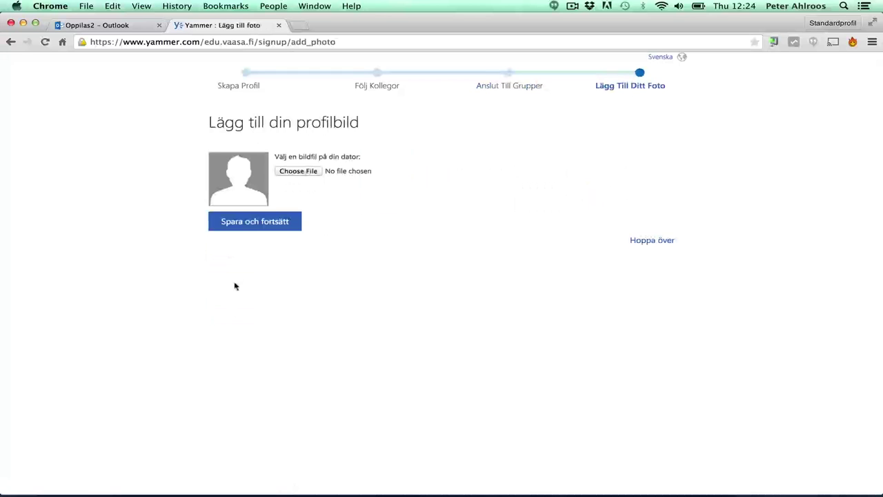
pyautogui.click(638, 241)
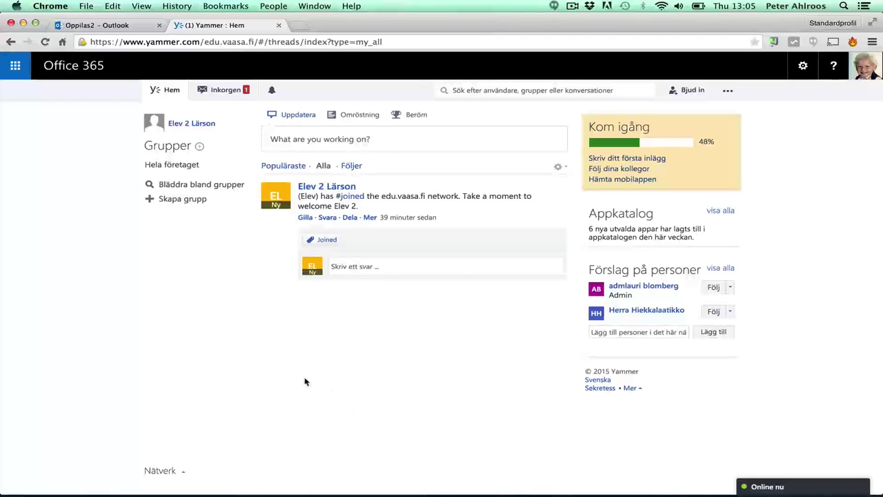
# - Browse the suggested groups, join *Gerby skola and open its group page
pyautogui.click(176, 187)
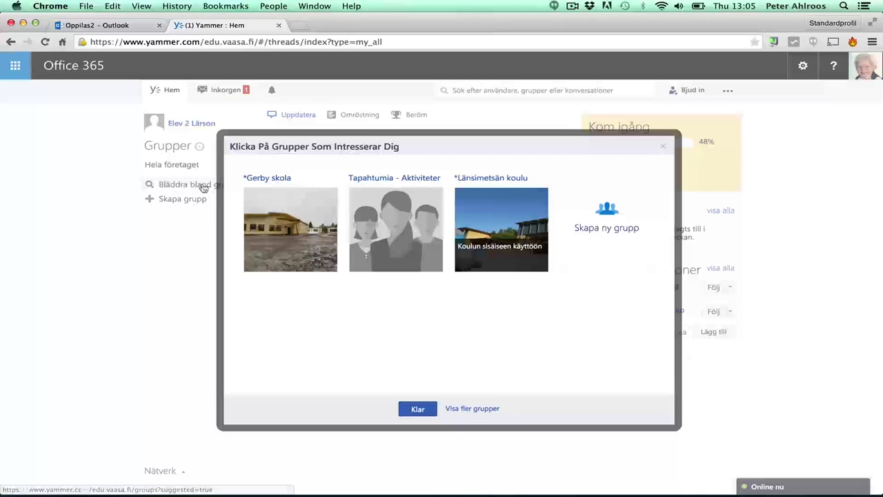
pyautogui.moveTo(291, 230)
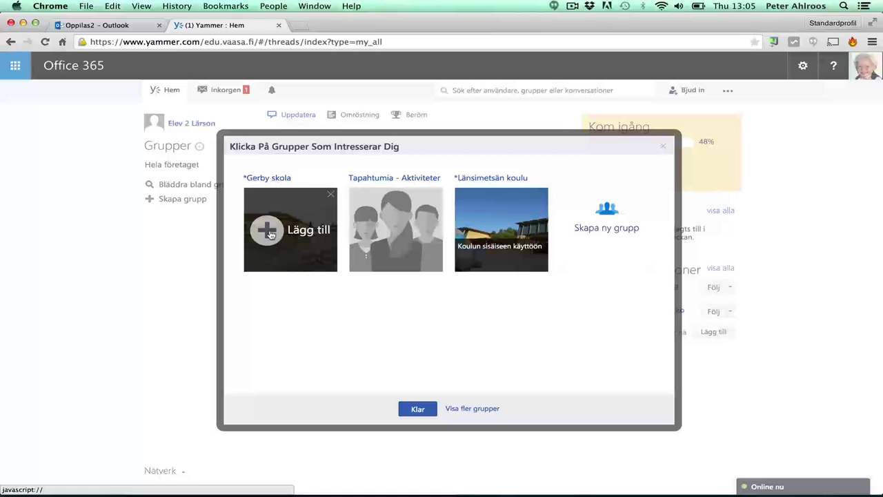
pyautogui.click(270, 235)
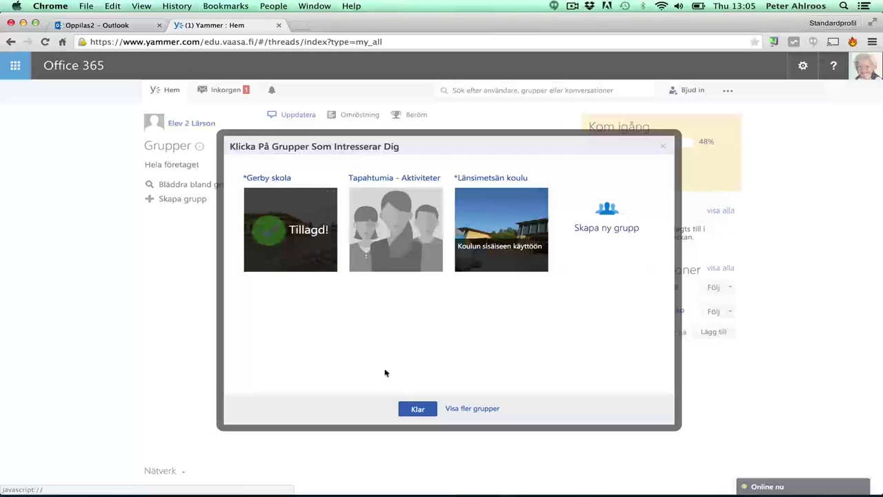
pyautogui.click(418, 410)
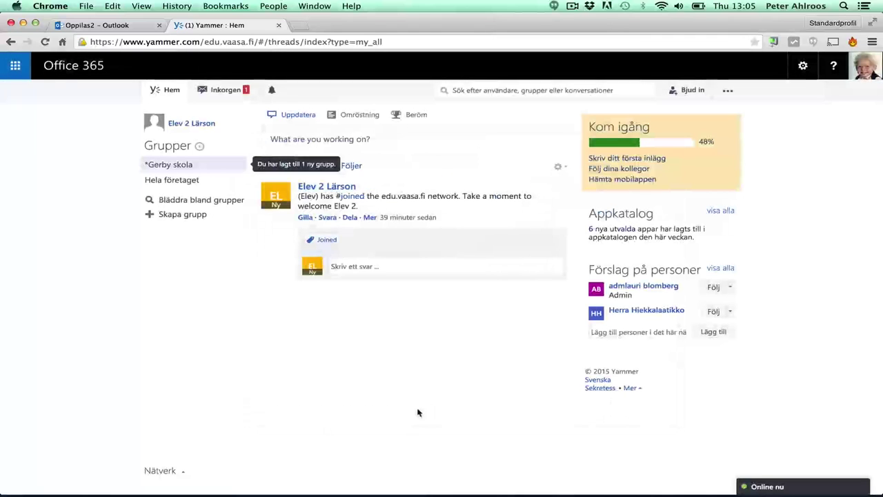
pyautogui.click(169, 165)
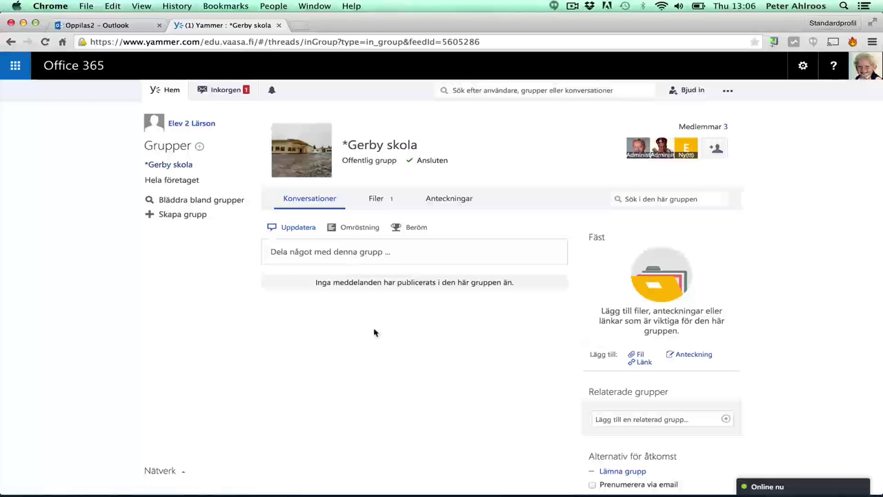
# - Read the network's usage policy, highlighting its Swedish section, and return to the *Gerby skola group page
pyautogui.scroll(-3, 375, 332)
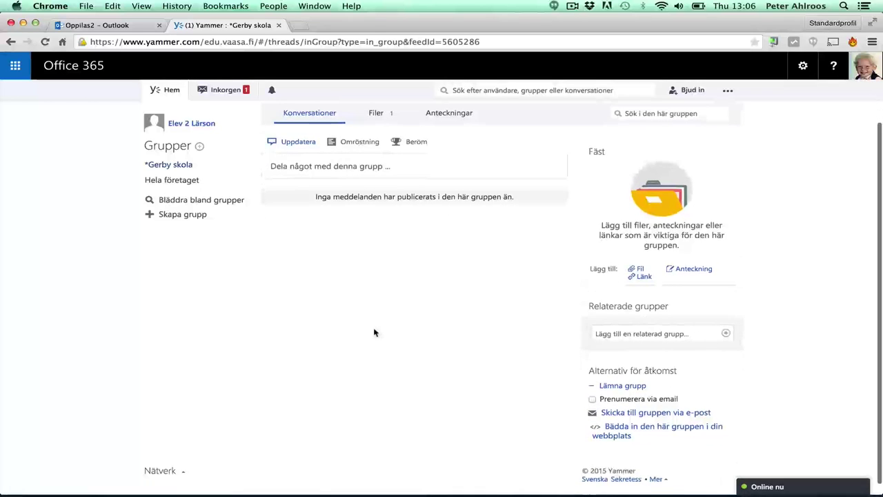
pyautogui.click(657, 468)
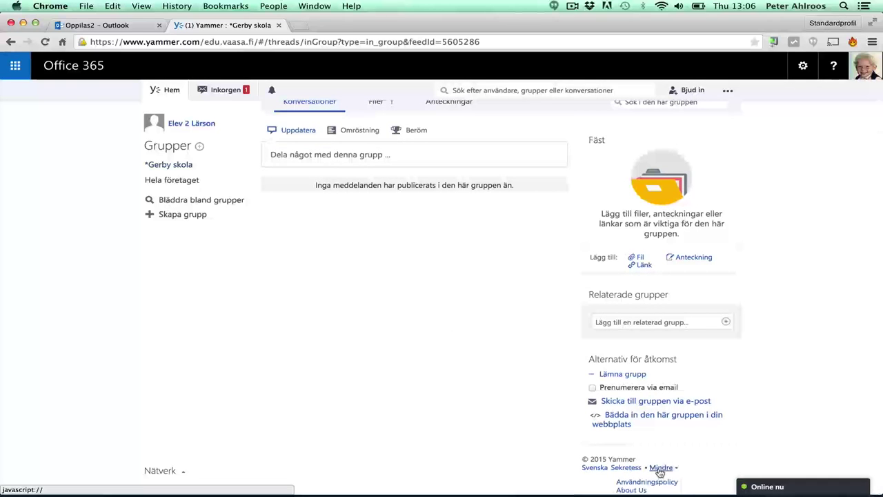
pyautogui.click(661, 445)
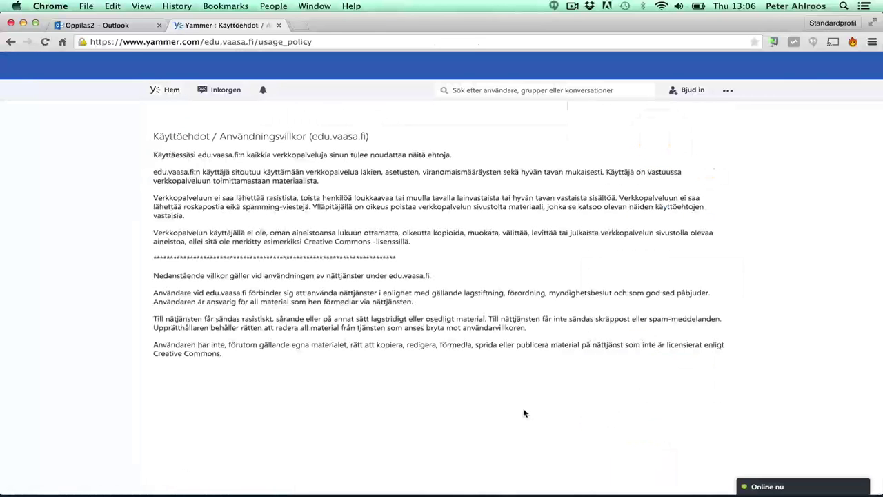
pyautogui.moveTo(152, 276); pyautogui.dragTo(166, 363)
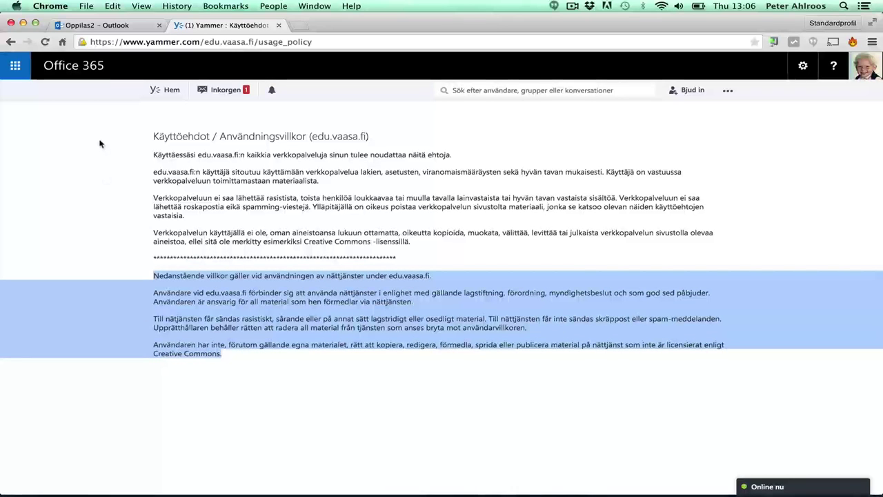
pyautogui.click(10, 42)
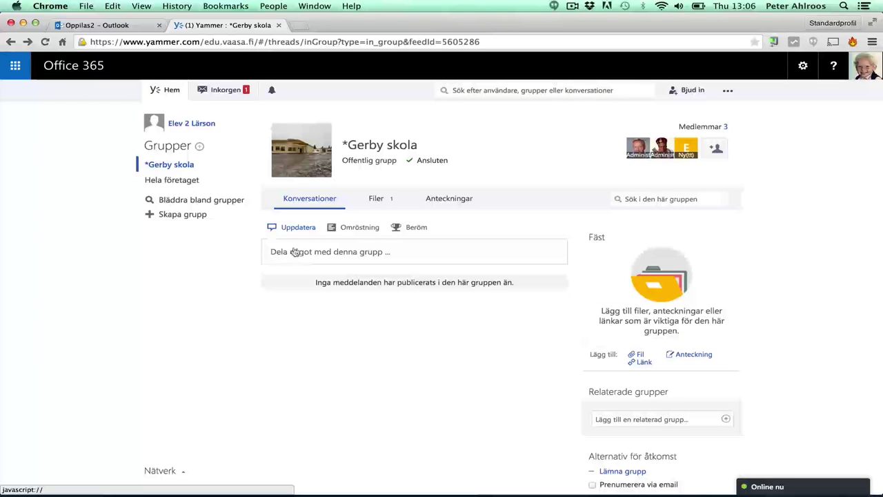
# - Write the group update "Hej, kom ihåg att vara tystare vid maten idag än igår..." and view the attachment options
pyautogui.click(286, 255)
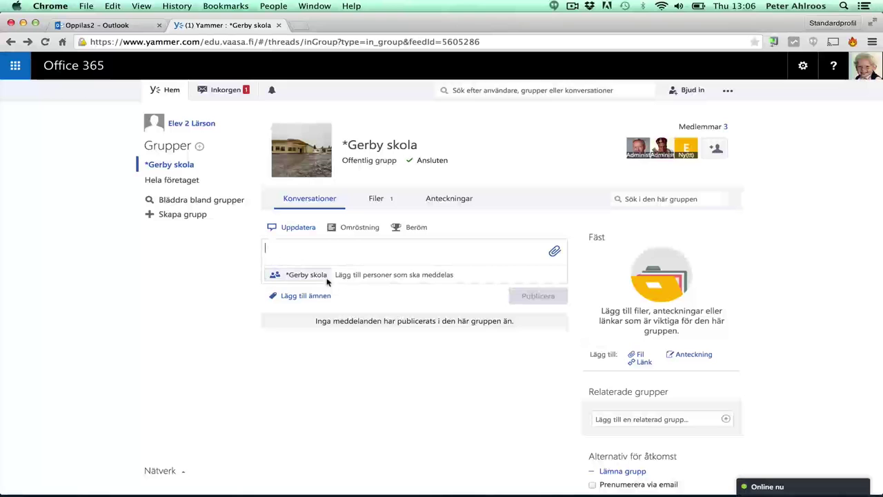
pyautogui.write('Hej, kom ihåg att vara tystare vid maten idag än igår...')
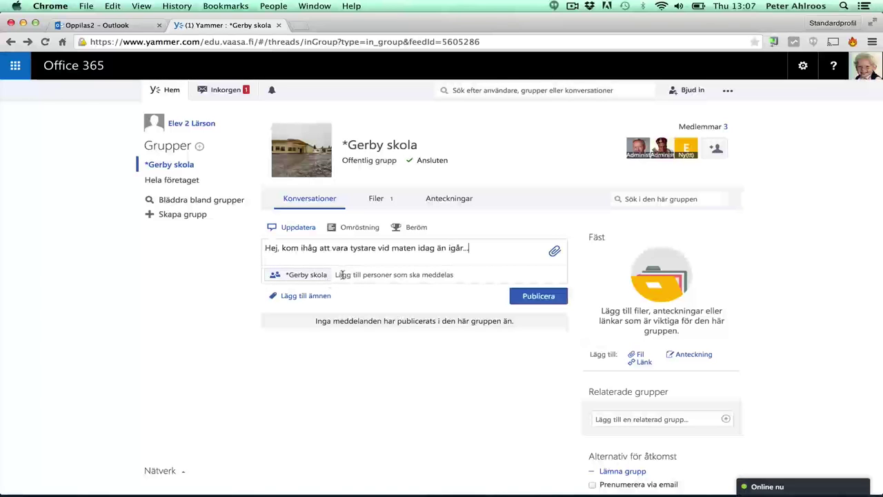
pyautogui.click(555, 251)
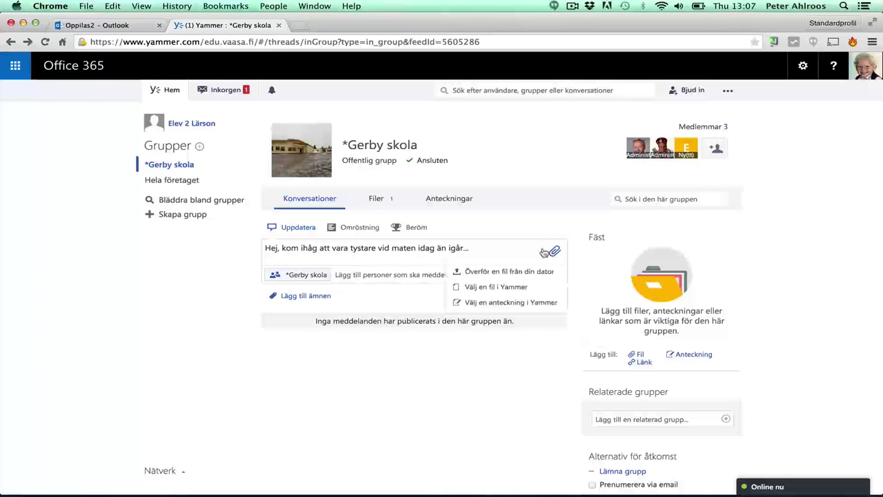
pyautogui.click(511, 221)
# - Add the topics regler and mat to the update and publish it in the *Gerby skola group
pyautogui.click(306, 295)
pyautogui.write('regler')
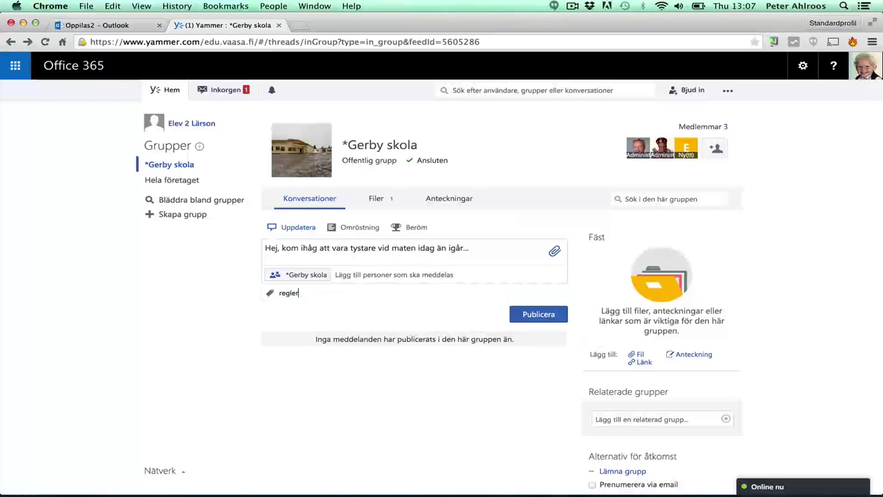
pyautogui.press('Return')
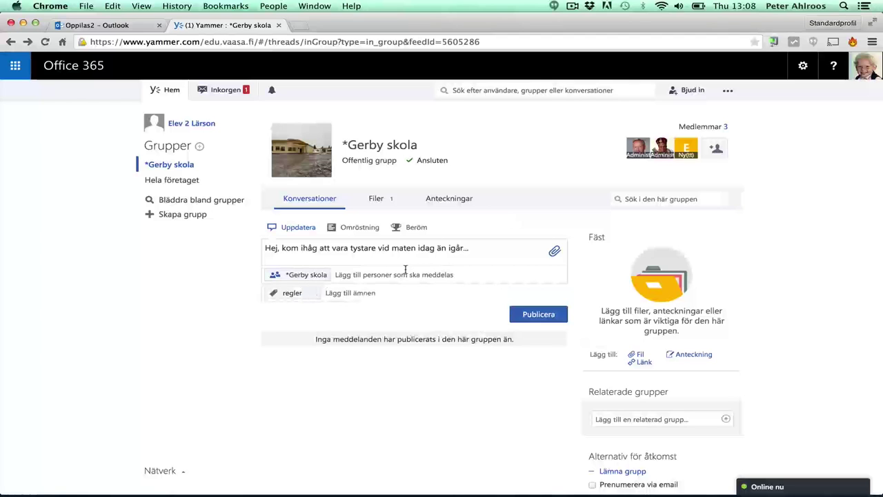
pyautogui.write('mat')
pyautogui.press('Return')
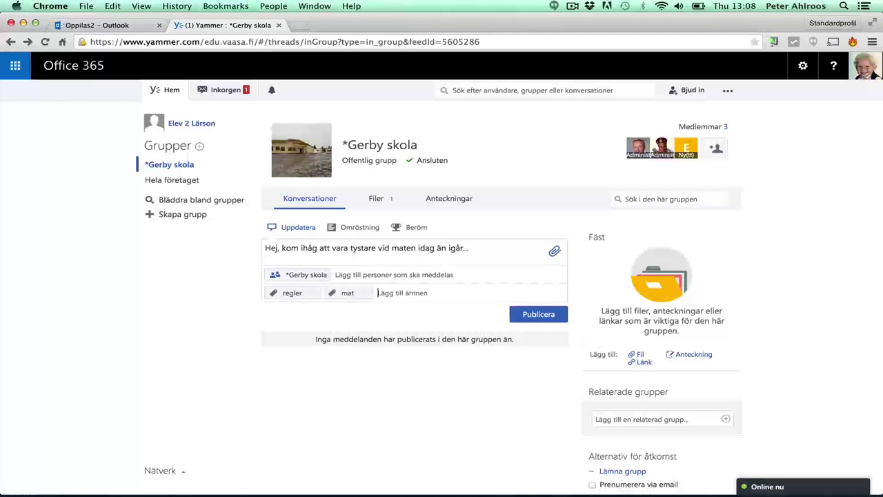
pyautogui.click(535, 318)
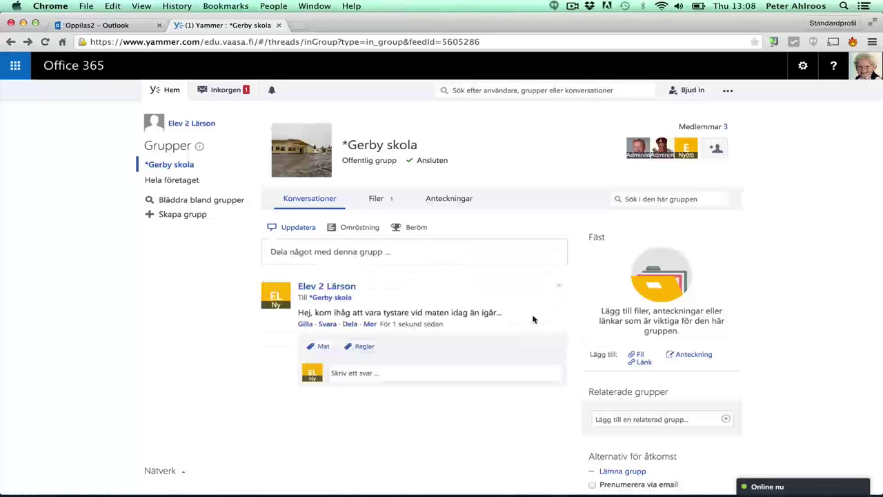
# - Create a poll asking "Vilken maträtt var bäst förra veckan?" with the answers Gröt, Tortilla and Pasta
pyautogui.click(359, 227)
pyautogui.write('Vilken matr')
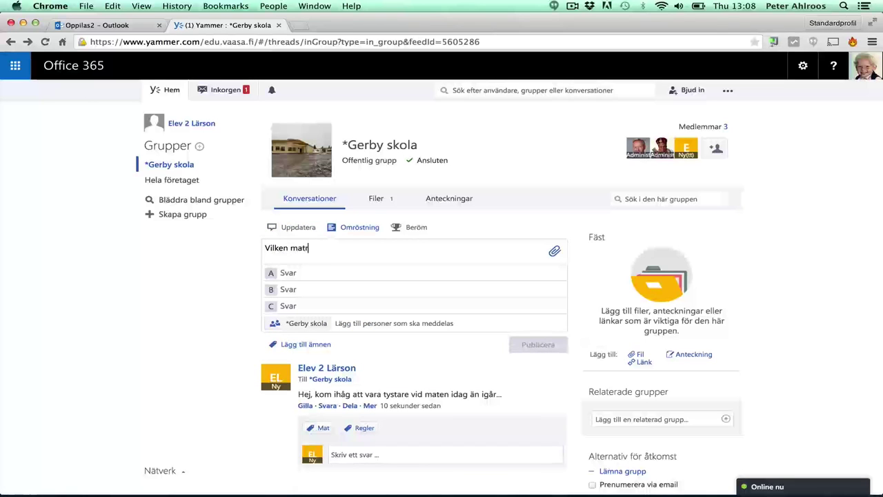
pyautogui.write('ätt var bäst förra veckan')
pyautogui.click(302, 275)
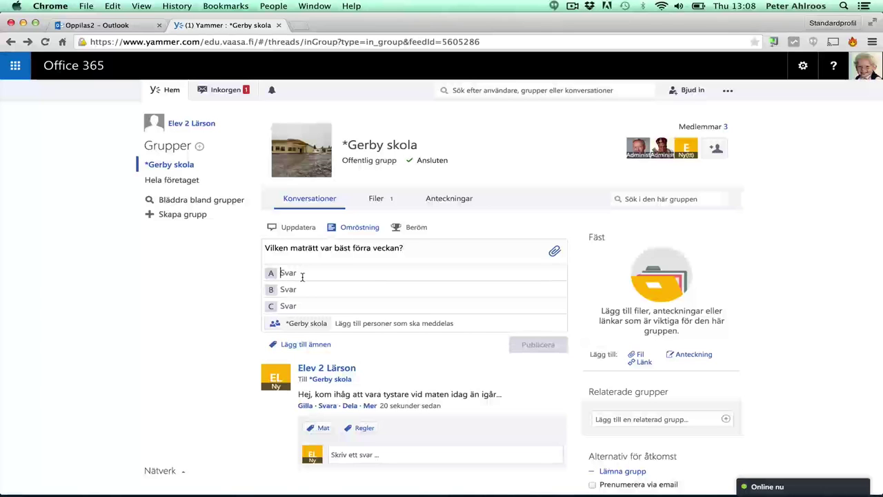
pyautogui.write('Gröt')
pyautogui.click(301, 288)
pyautogui.write('Tortilla')
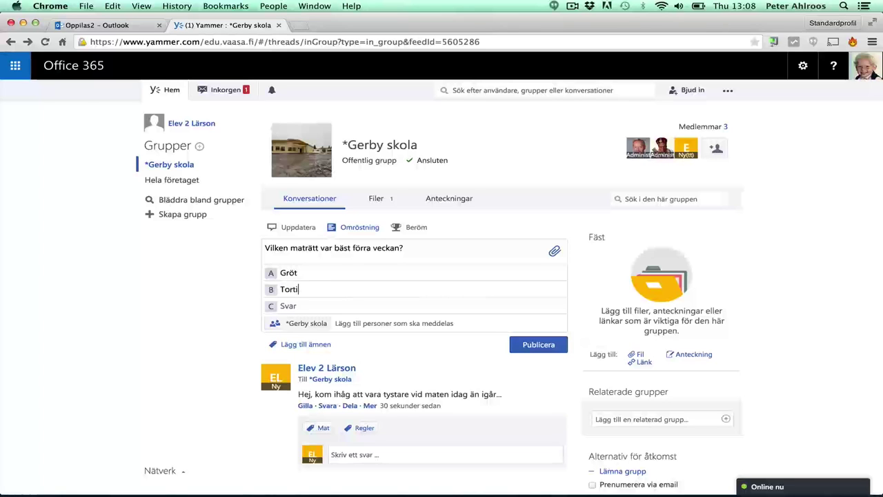
pyautogui.click(301, 306)
pyautogui.write('Pasta')
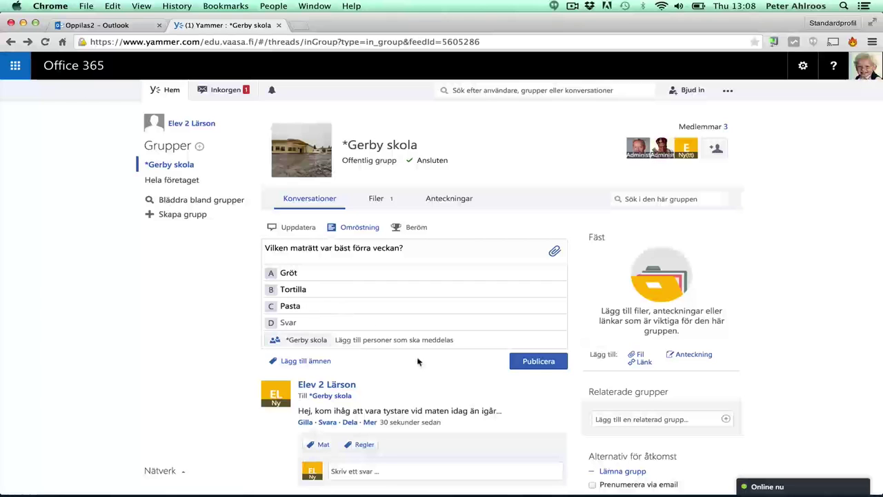
# - Add the topic mat to the poll and publish it in the *Gerby skola group
pyautogui.click(301, 359)
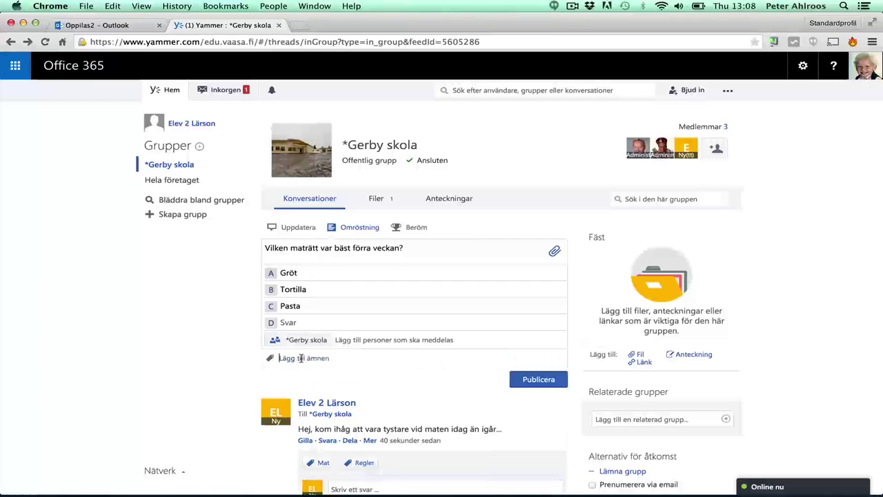
pyautogui.write('mat')
pyautogui.press('Return')
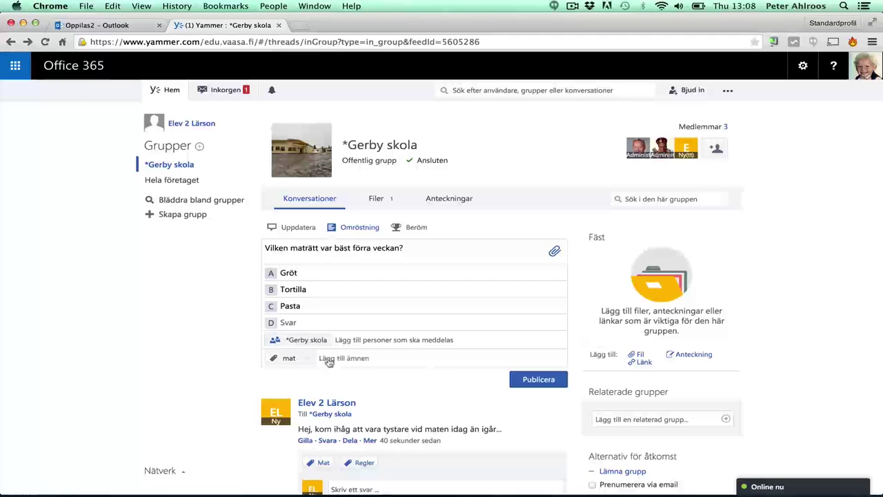
pyautogui.click(546, 379)
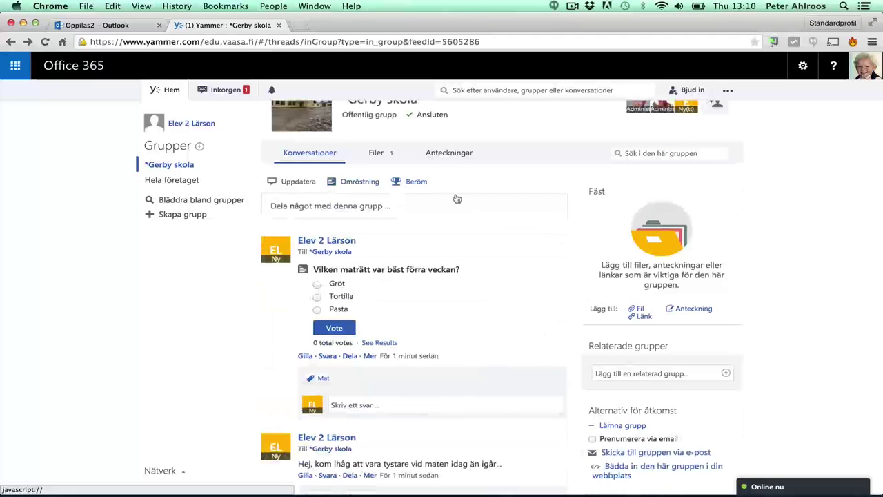
# - Write a praise post for the administrator with the text "Fixade nätet, jeee"
pyautogui.click(416, 181)
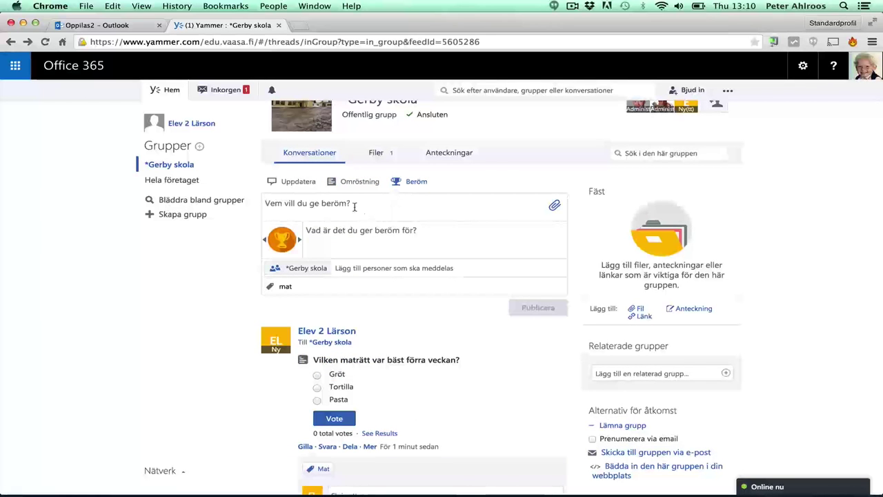
pyautogui.write('peter')
pyautogui.click(360, 230)
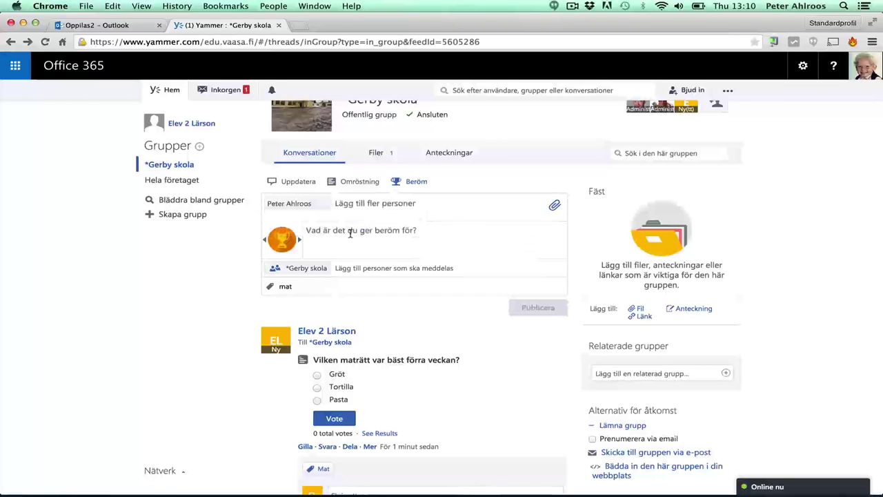
pyautogui.write('Fixade')
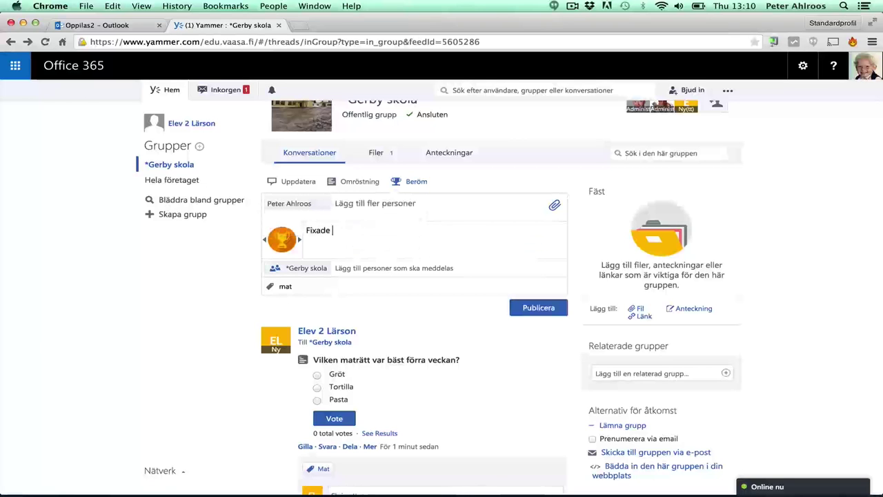
pyautogui.write(' nätet, jeee')
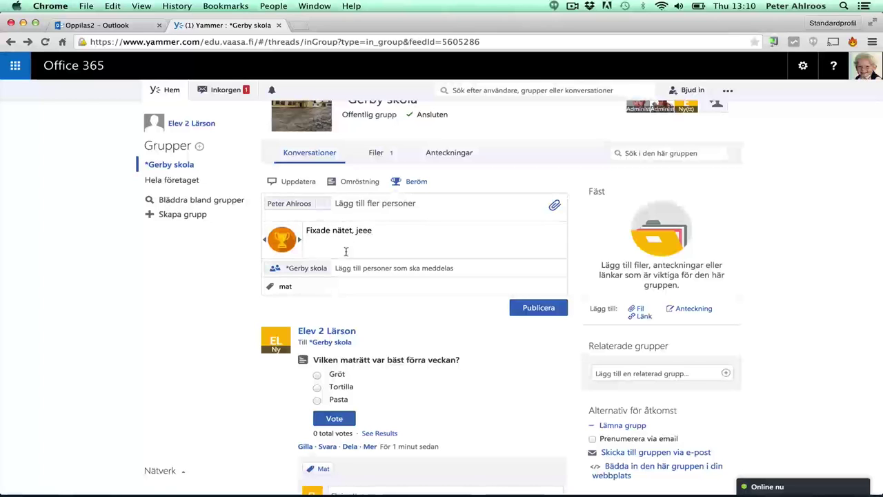
# - Replace the praise post's topic with ikt and publish it in the *Gerby skola group
pyautogui.click(296, 285)
pyautogui.press('BackSpace')
pyautogui.press('BackSpace')
pyautogui.press('BackSpace')
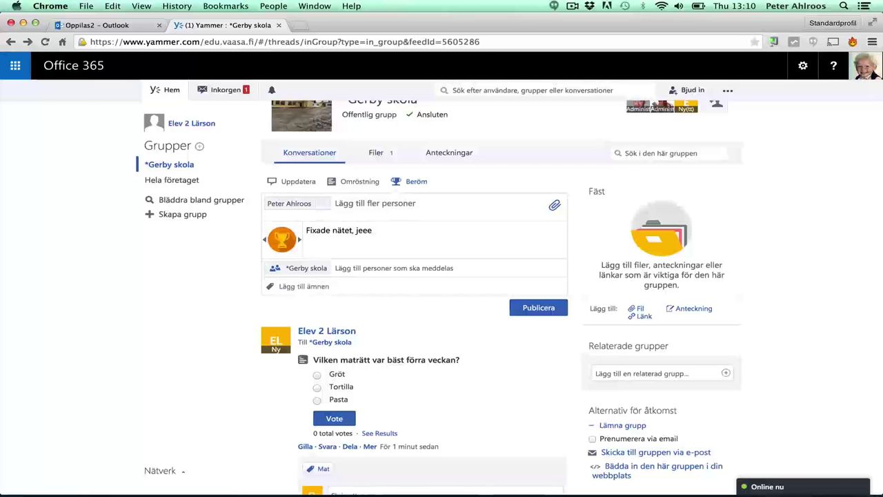
pyautogui.write('ikt')
pyautogui.press('Return')
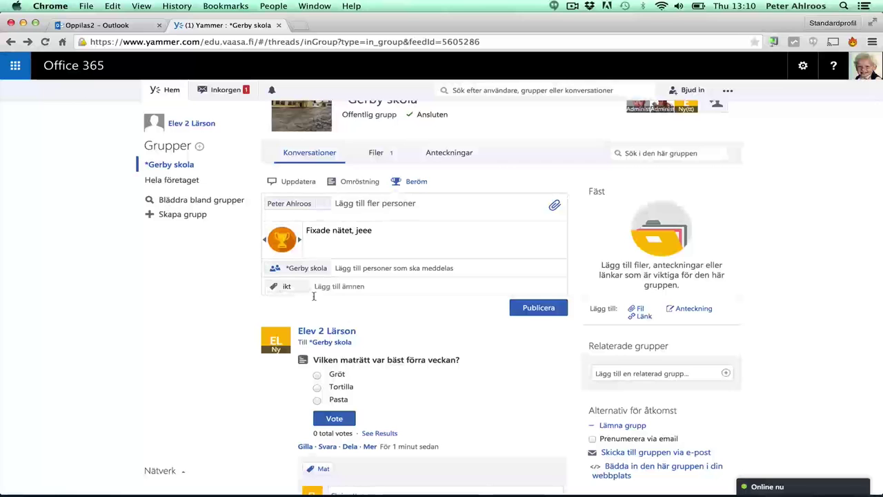
pyautogui.click(532, 309)
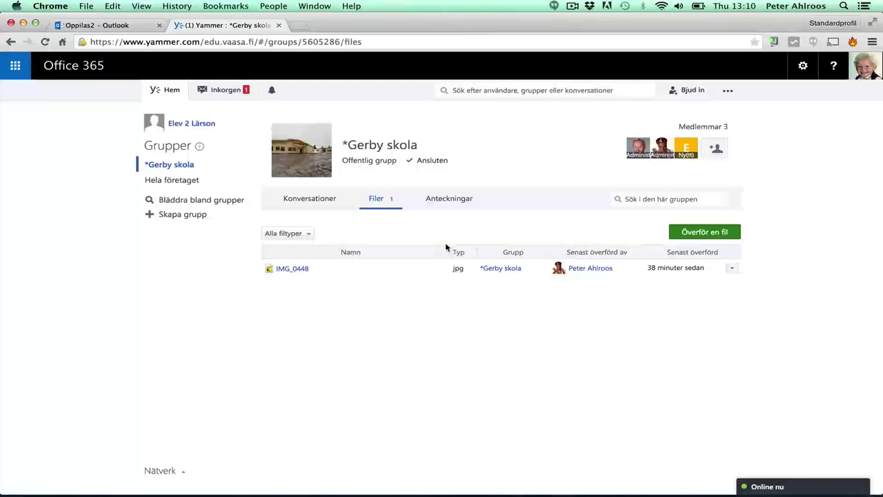
# - Create a new note titled Vänveckan in the *Gerby skola group and look over its editor
pyautogui.click(441, 202)
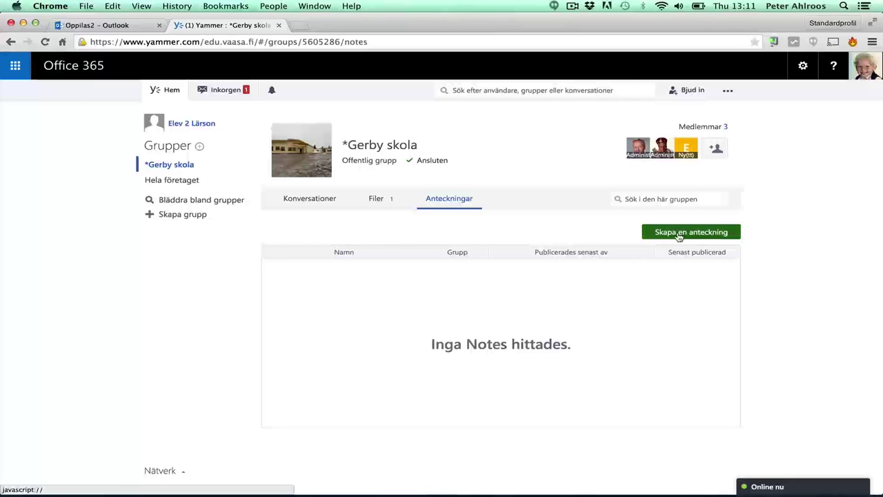
pyautogui.click(680, 236)
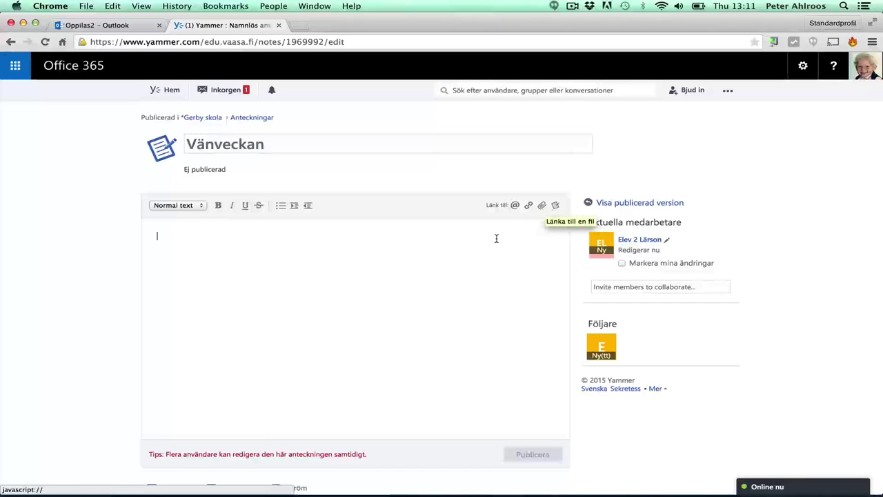
pyautogui.scroll(-1, 372, 320)
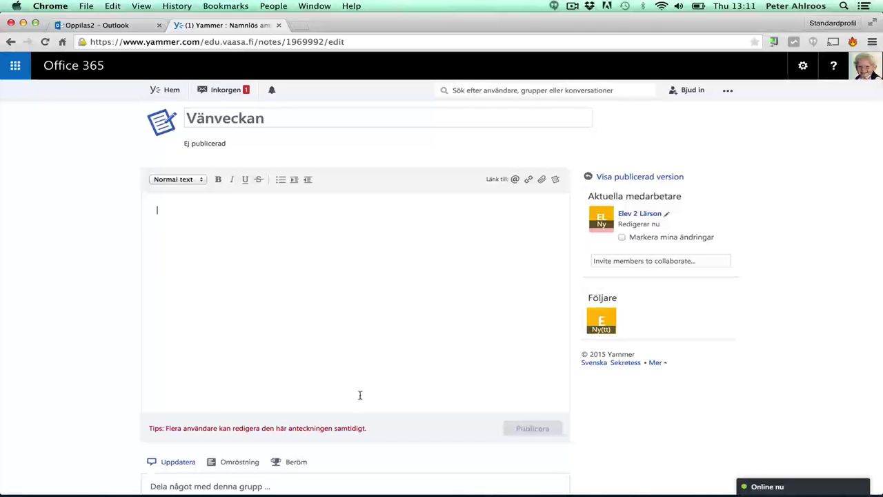
pyautogui.scroll(1, 360, 395)
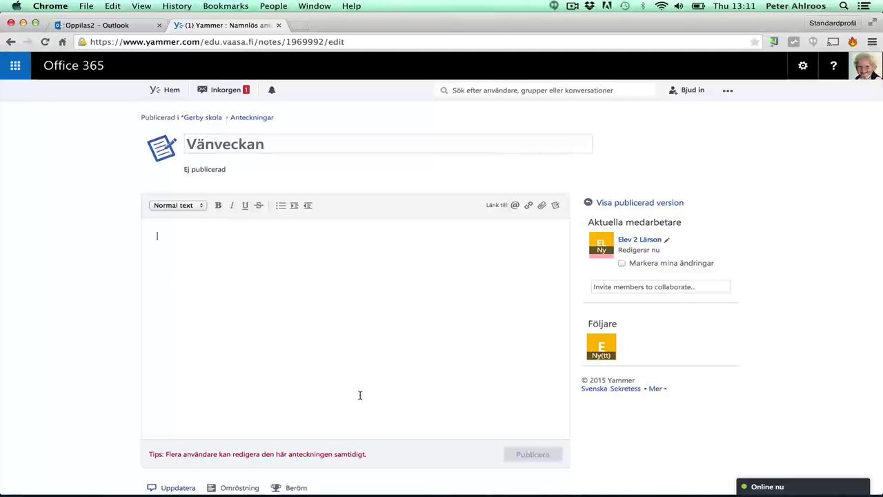
# - Find a student account with "opp" and invite the first match to collaborate on the Vänveckan note
pyautogui.click(616, 288)
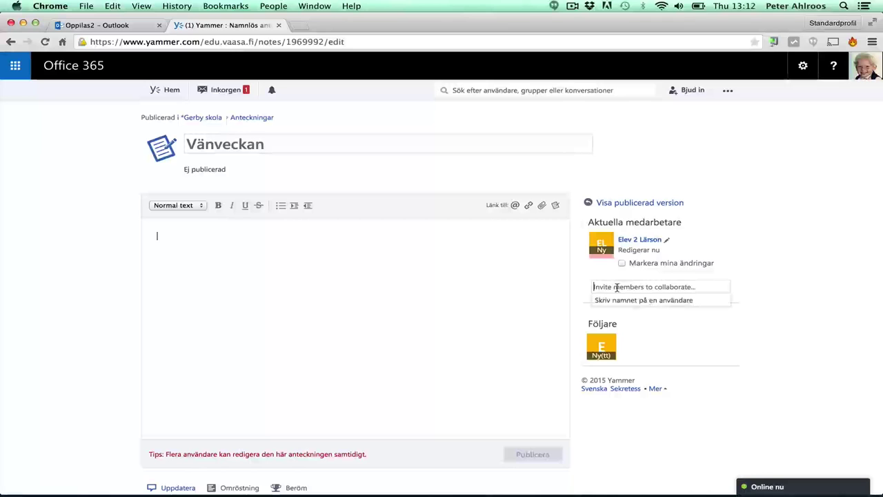
pyautogui.write('opp')
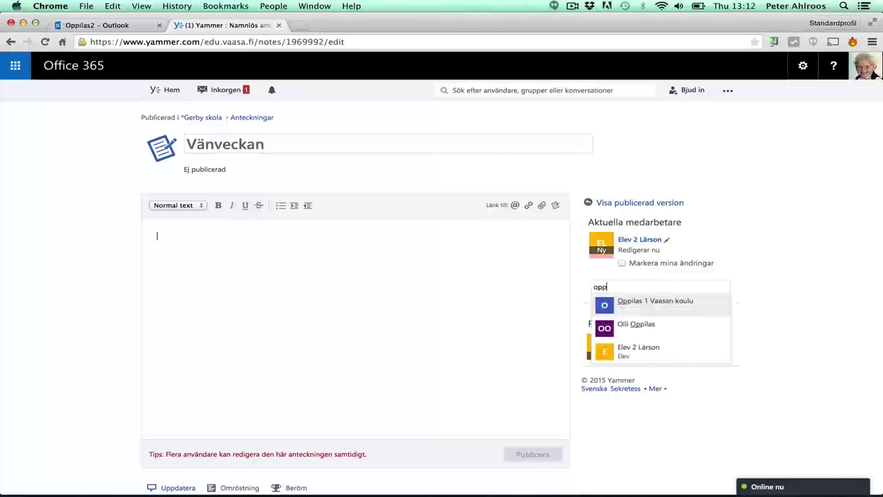
pyautogui.click(627, 305)
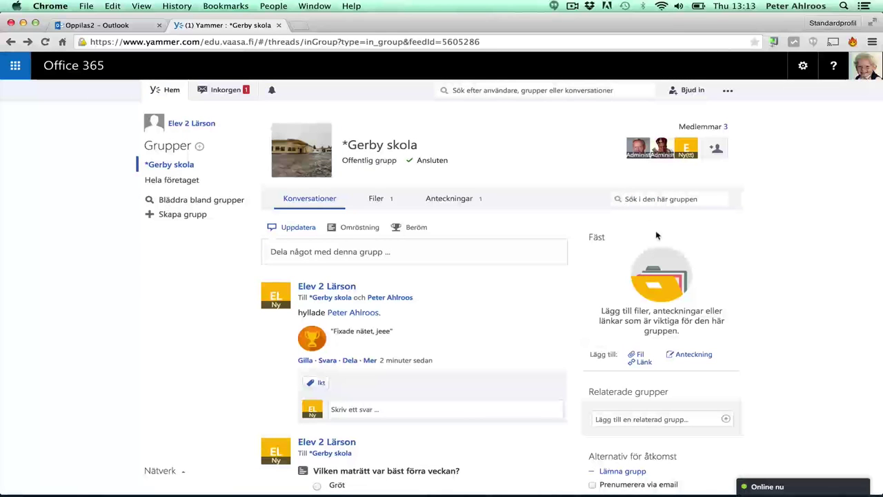
# - Search the *Gerby skola group for "mat", view the date range filter and return to the group page
pyautogui.write('mat')
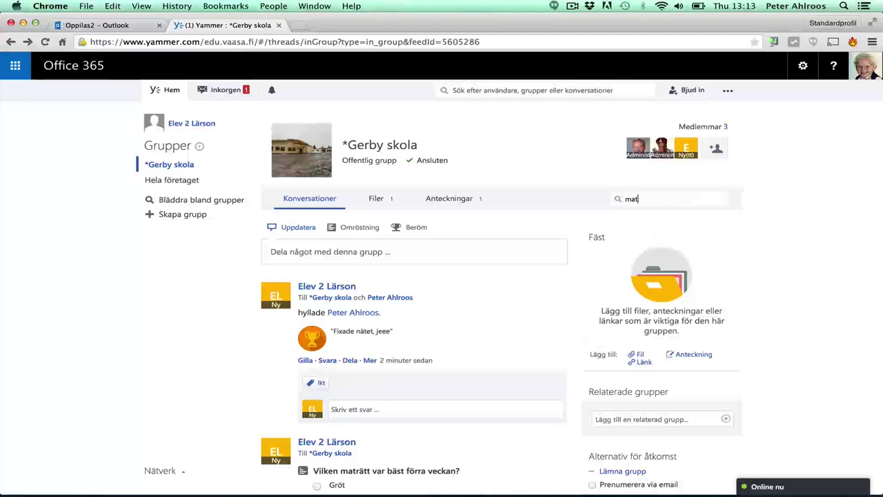
pyautogui.press('Return')
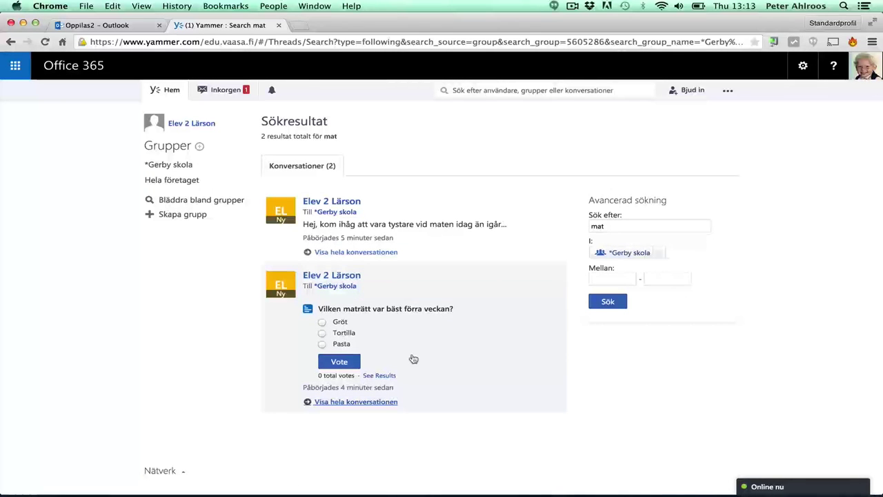
pyautogui.click(609, 277)
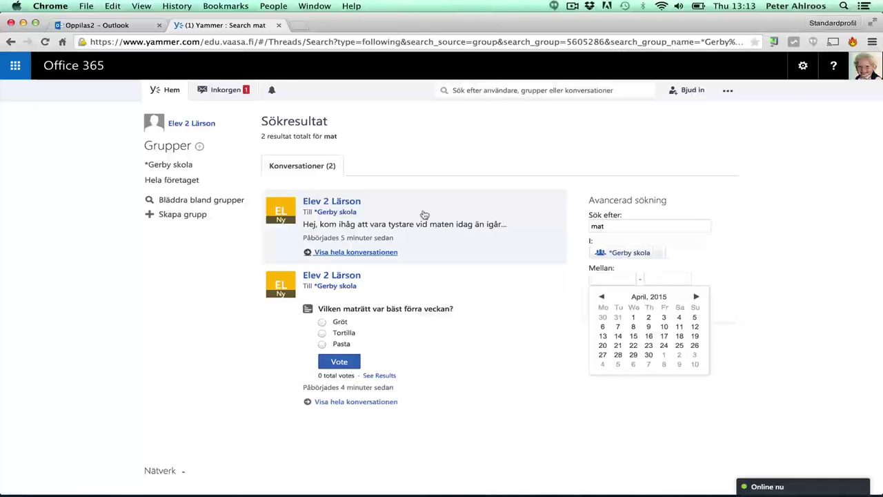
pyautogui.click(173, 165)
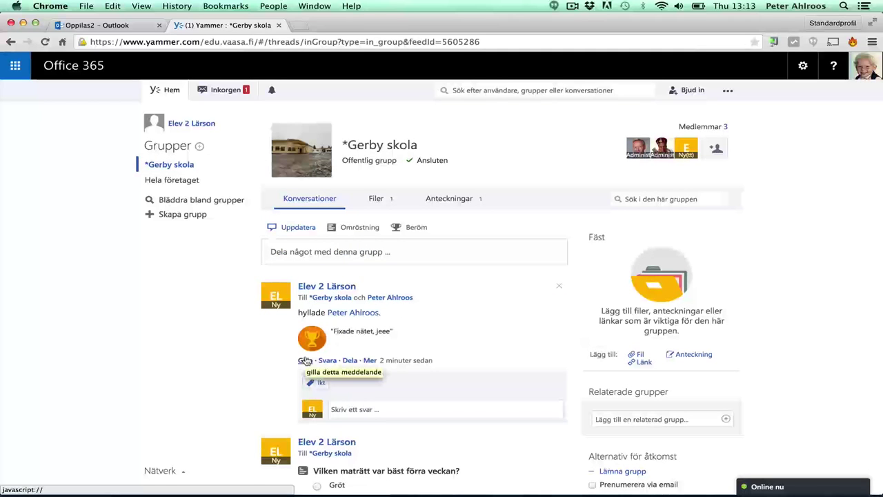
# - Like the "Fixade nätet, jeee" praise post and view its reply and sharing options without publishing anything
pyautogui.click(305, 360)
pyautogui.click(345, 360)
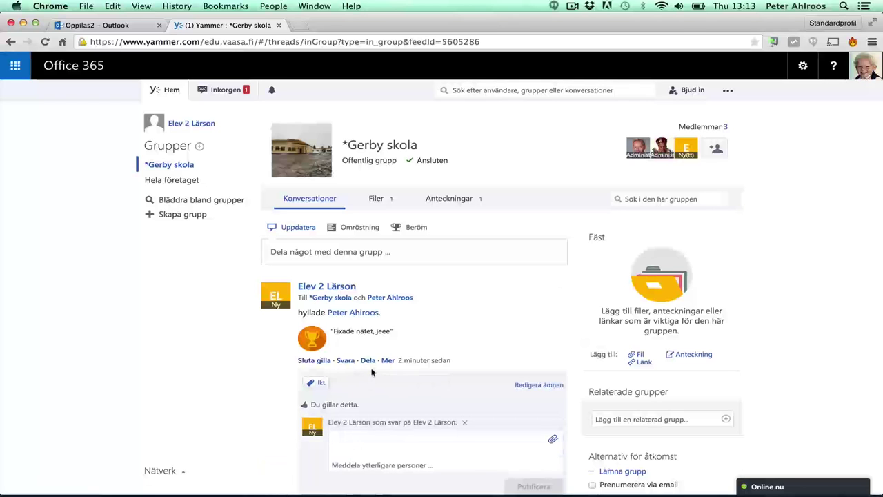
pyautogui.click(367, 360)
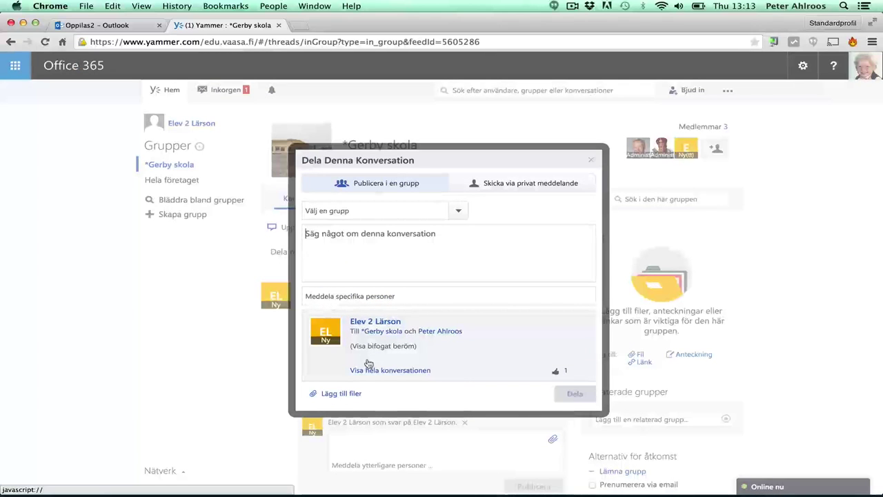
pyautogui.click(368, 366)
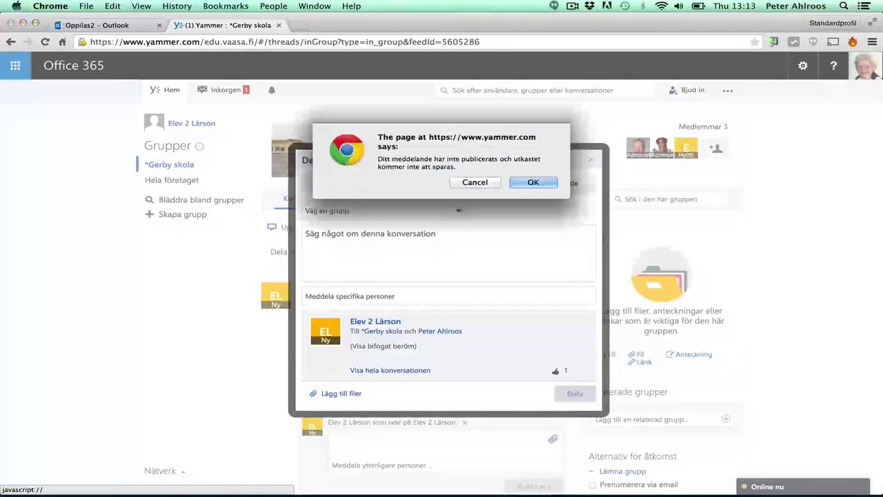
pyautogui.click(531, 182)
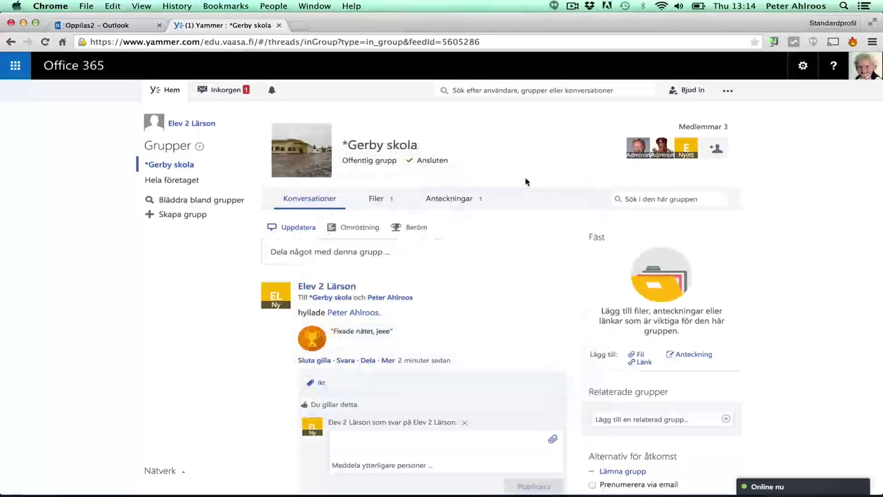
# - Open the account's profile settings and look through the basic information, personal details and contact fields
pyautogui.click(726, 90)
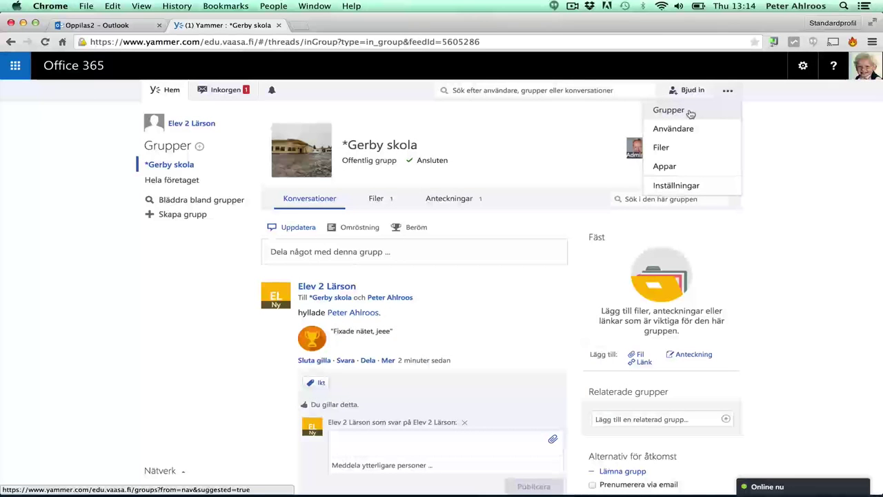
pyautogui.click(680, 190)
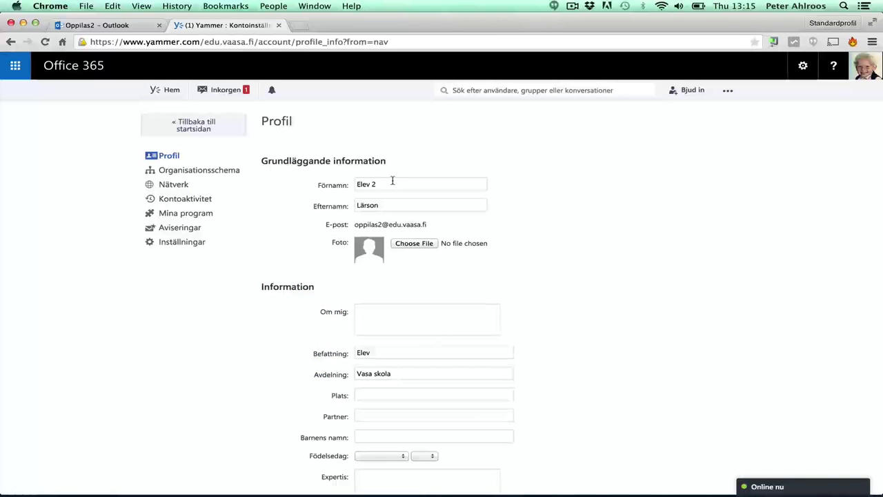
pyautogui.click(393, 181)
pyautogui.scroll(-5, 377, 311)
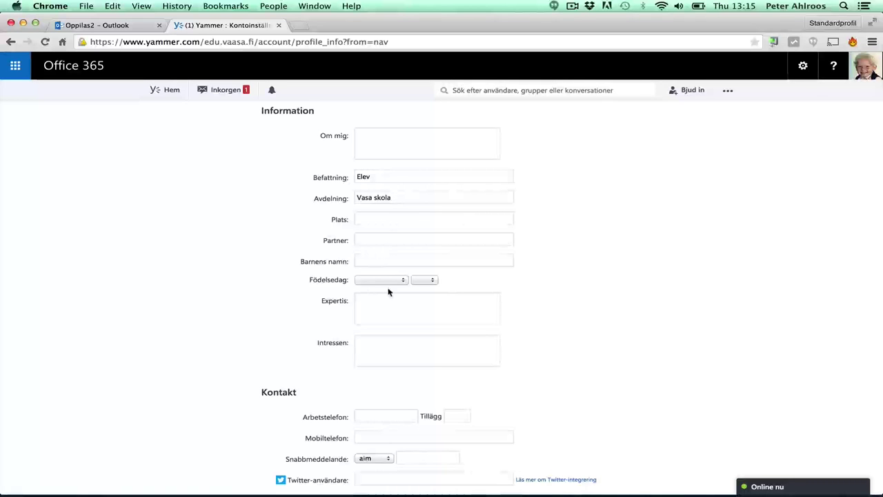
pyautogui.scroll(-3, 388, 292)
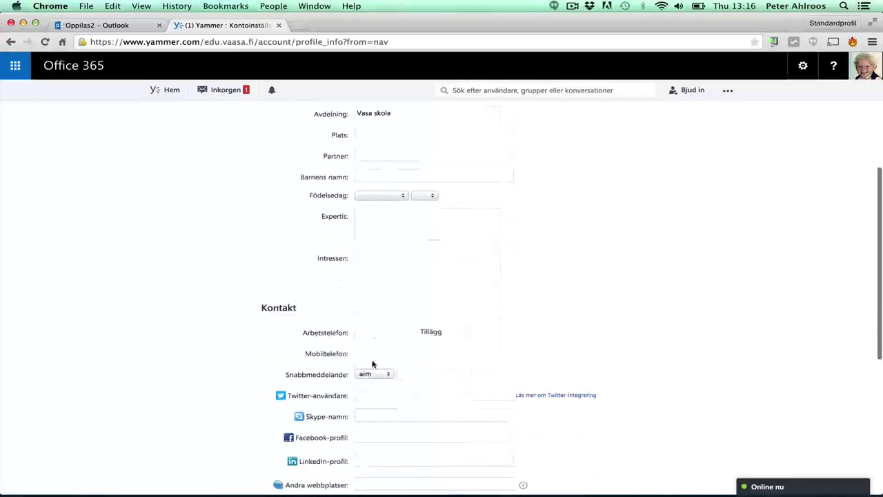
pyautogui.scroll(-2, 379, 445)
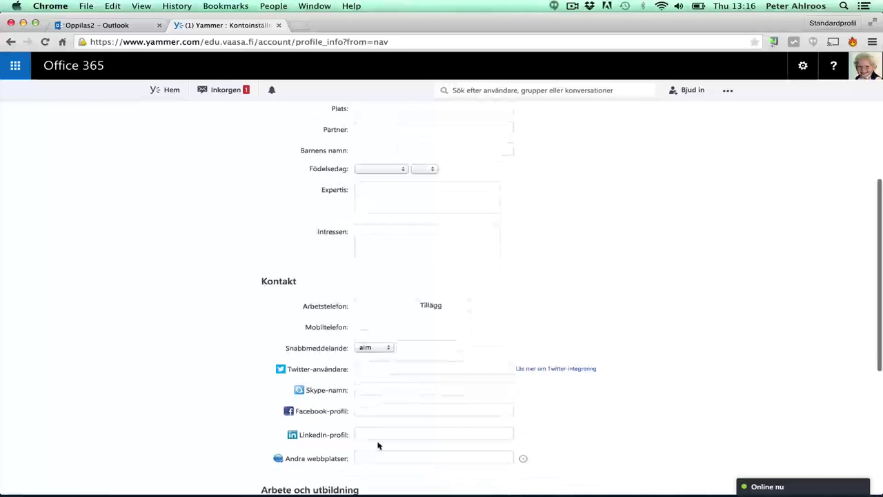
pyautogui.scroll(3, 378, 442)
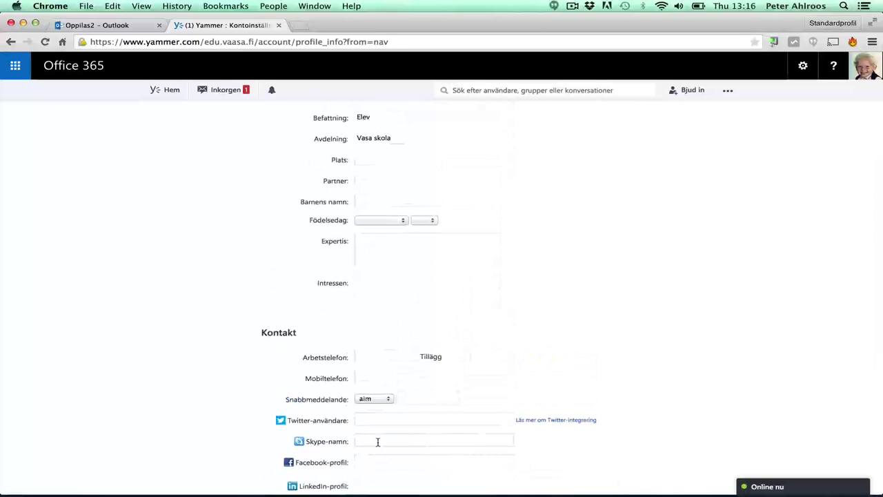
# - Open the recently used files and look through the notes, images and video clips categories
pyautogui.scroll(6, 378, 441)
pyautogui.scroll(2, 378, 441)
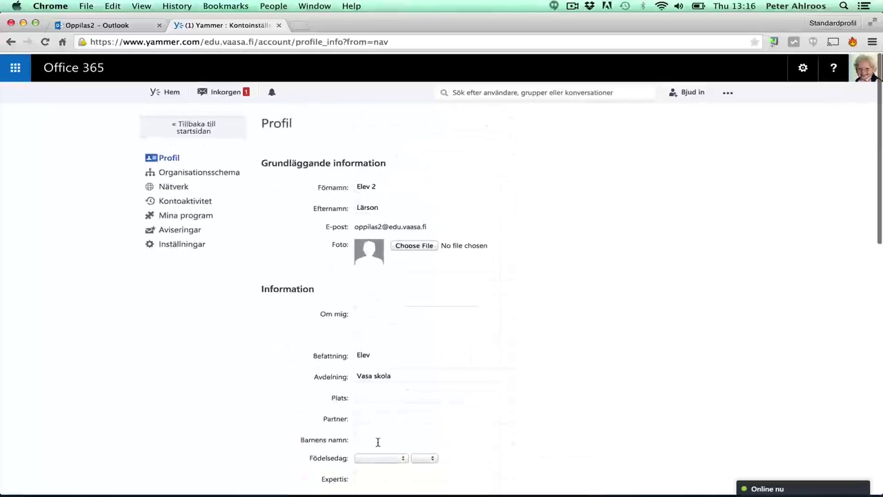
pyautogui.click(728, 90)
pyautogui.click(702, 150)
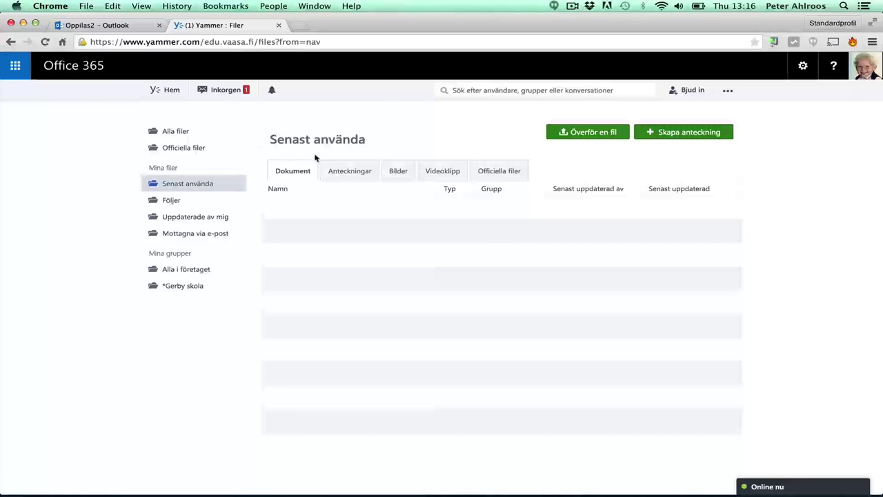
pyautogui.click(348, 174)
pyautogui.click(397, 173)
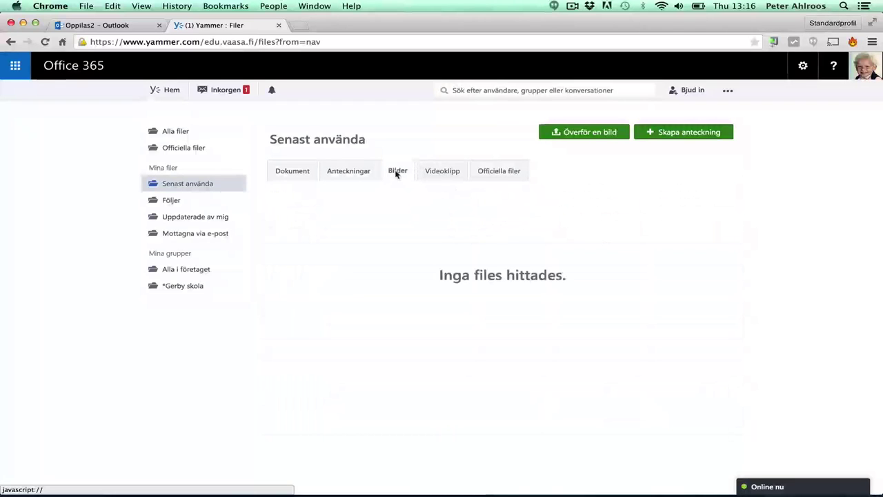
pyautogui.click(443, 172)
pyautogui.click(443, 172)
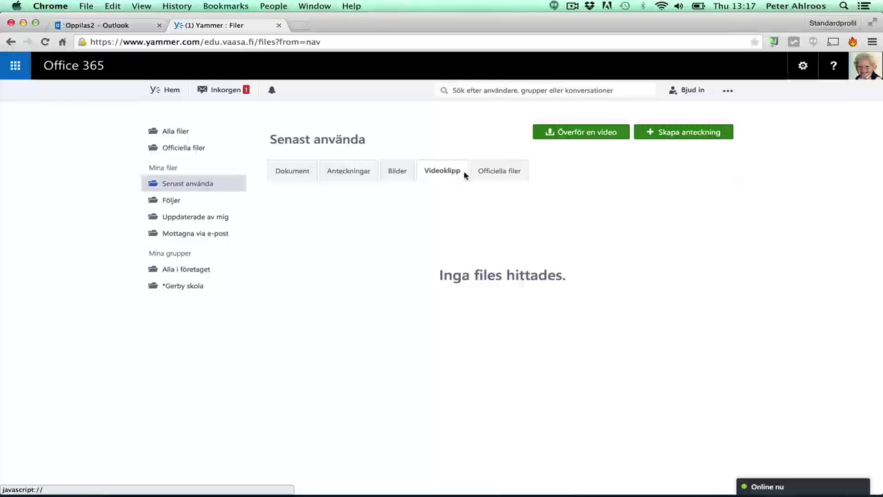
# - Open the network's user directory and look through the list of all members
pyautogui.click(728, 90)
pyautogui.click(702, 129)
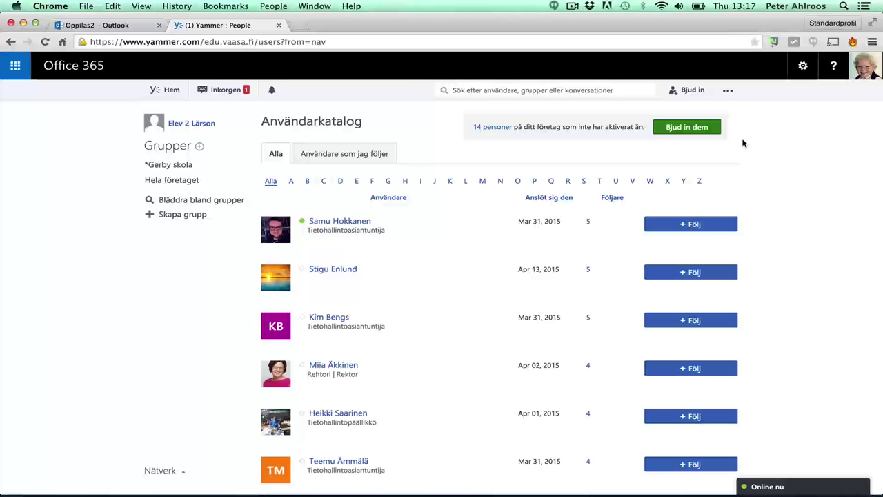
pyautogui.scroll(-5, 744, 143)
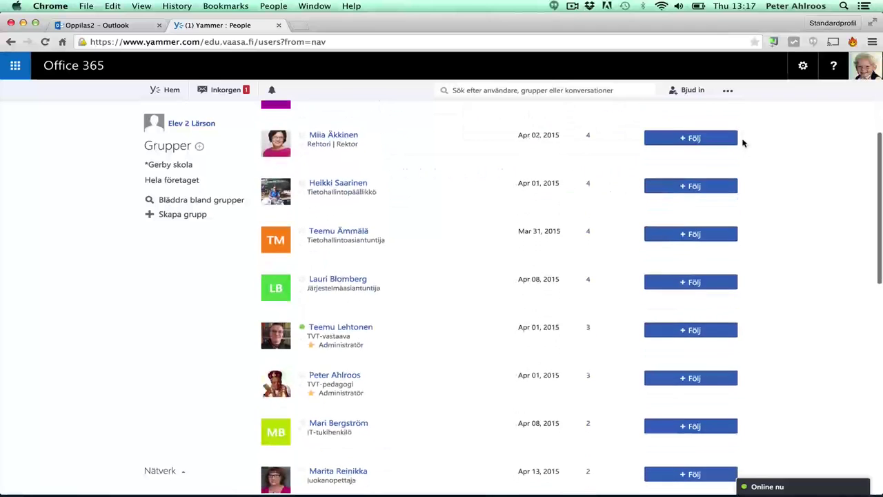
pyautogui.scroll(5, 744, 143)
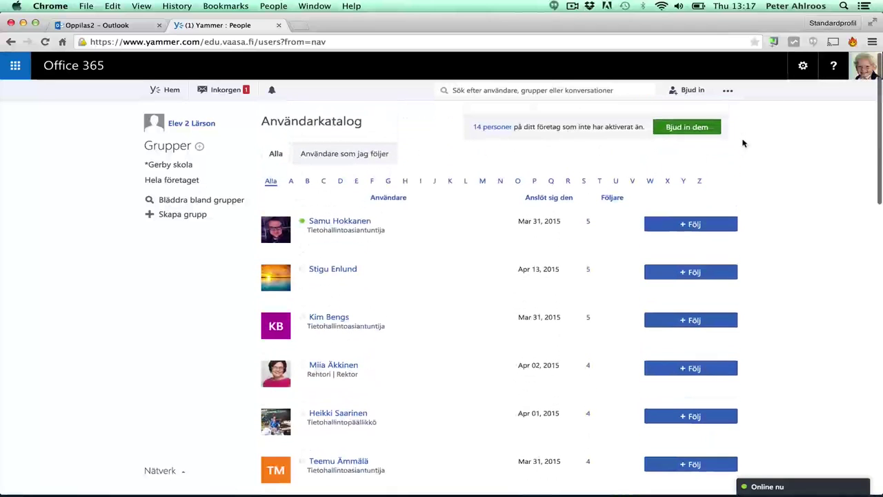
# - View the suggested groups in the group directory and return to the home feed
pyautogui.click(729, 91)
pyautogui.click(697, 112)
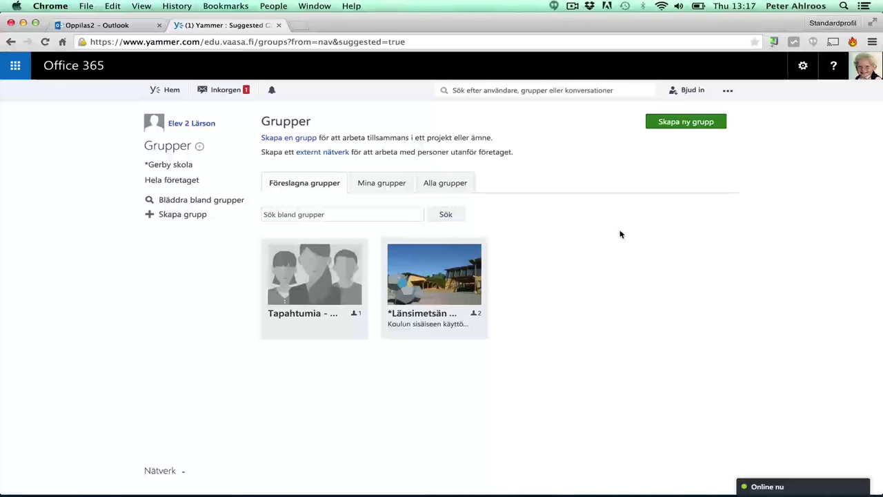
pyautogui.click(172, 91)
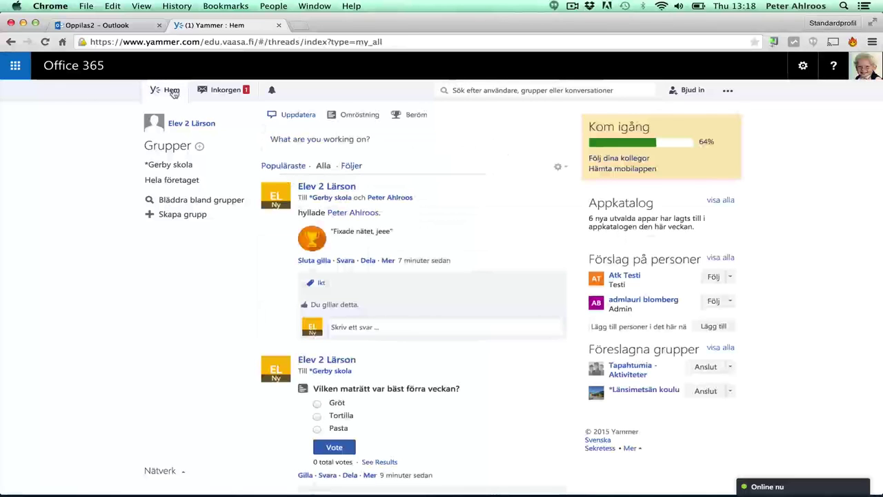